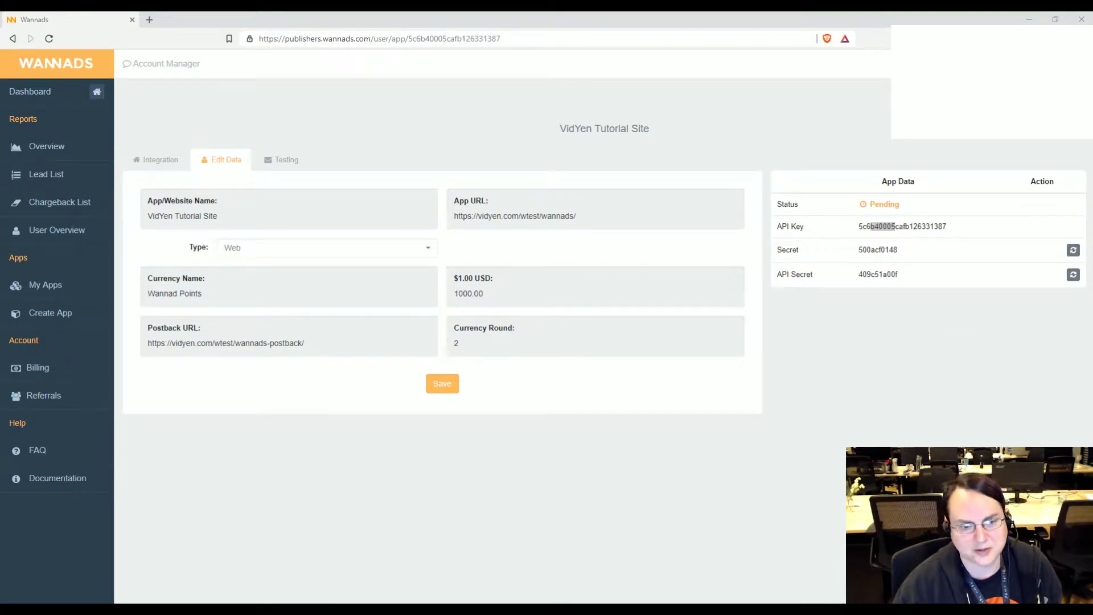
Step: Switch from Wannads Publisher to the Chrome WordPress Pages list showing the three published Wannads pages
mouse_move(321, 608)
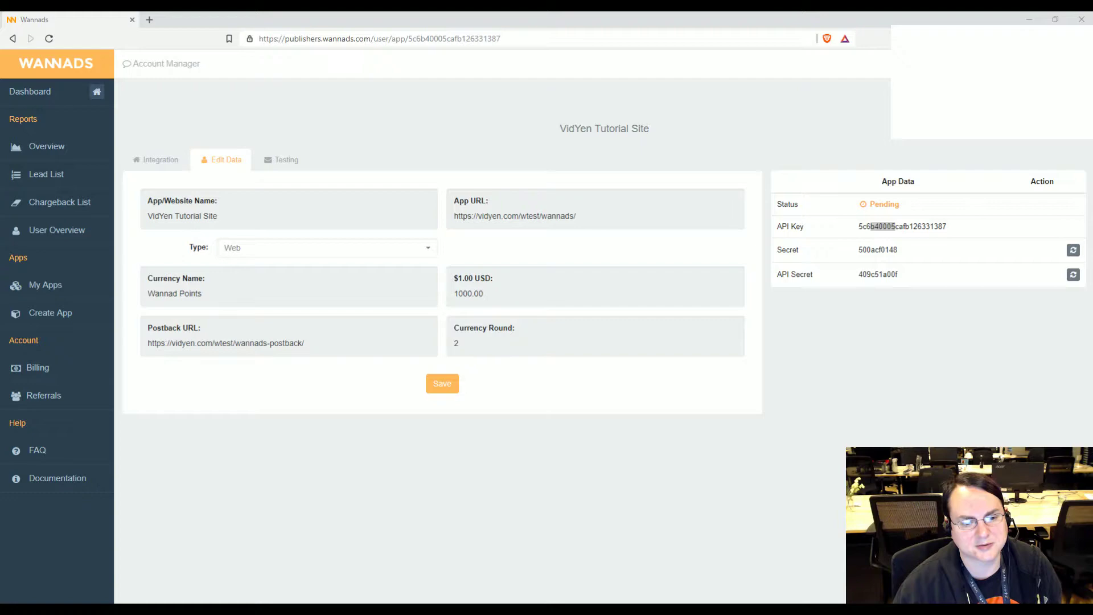
key("alt+Tab")
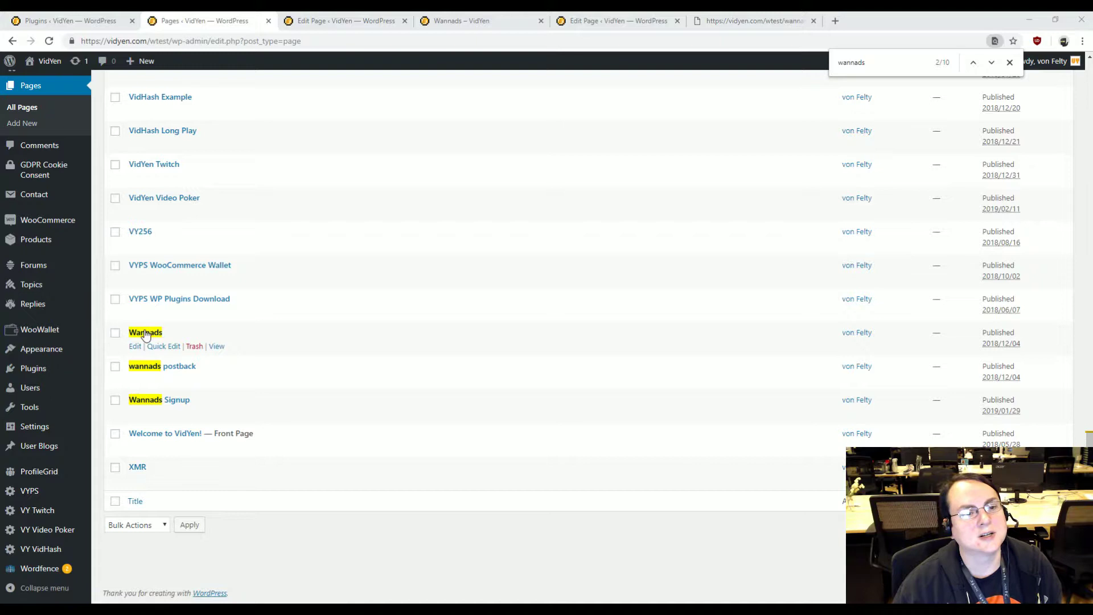
Step: Open the Wannads page editor to view its vyps-wannads shortcode with the publisher's API key
left_click(316, 22)
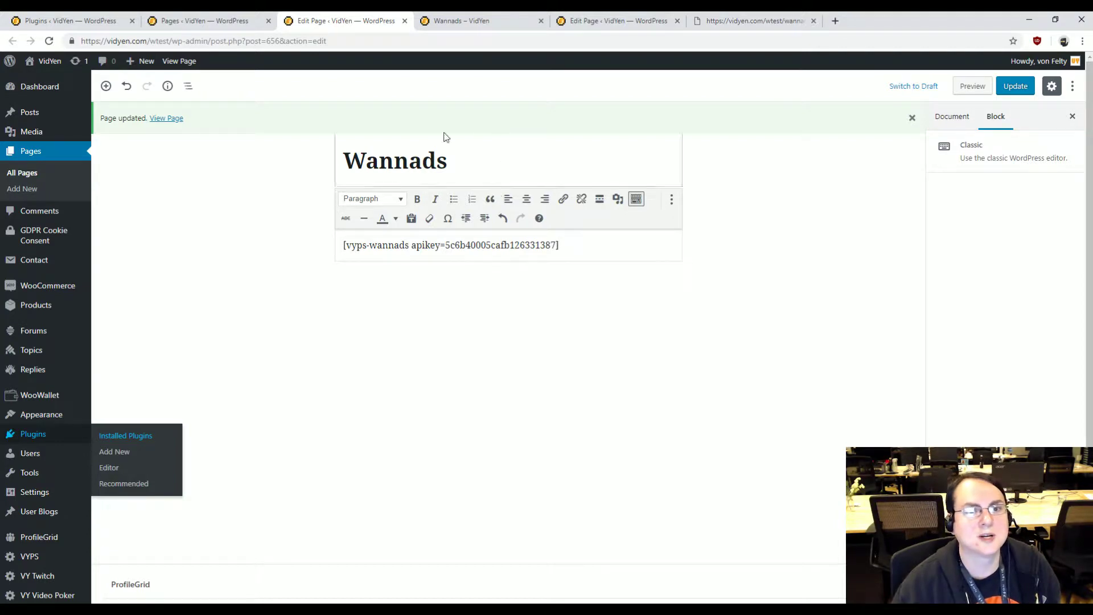
Step: View the live Wannads page and scroll through its offer wall of Wannad Points offers
left_click(455, 21)
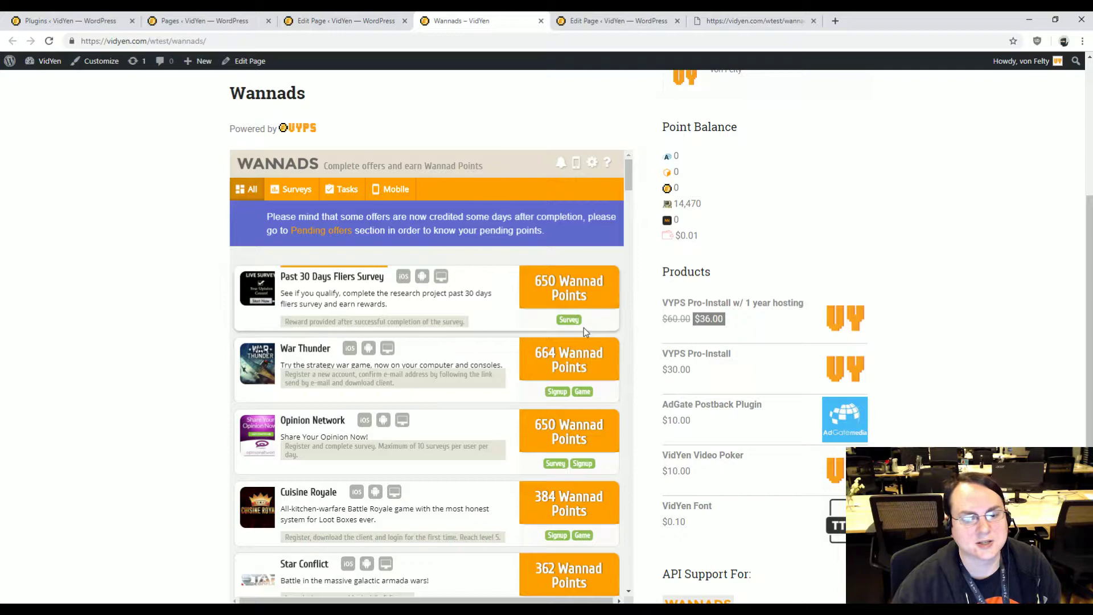
scroll(551, 346, "down", 15)
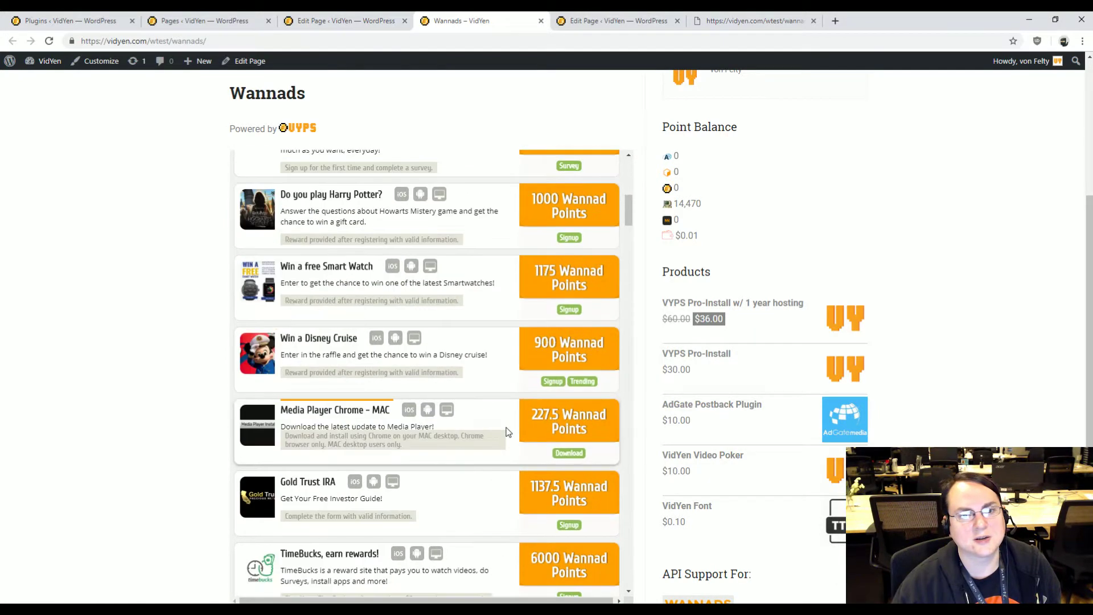
scroll(508, 455, "up", 5)
scroll(509, 460, "up", 5)
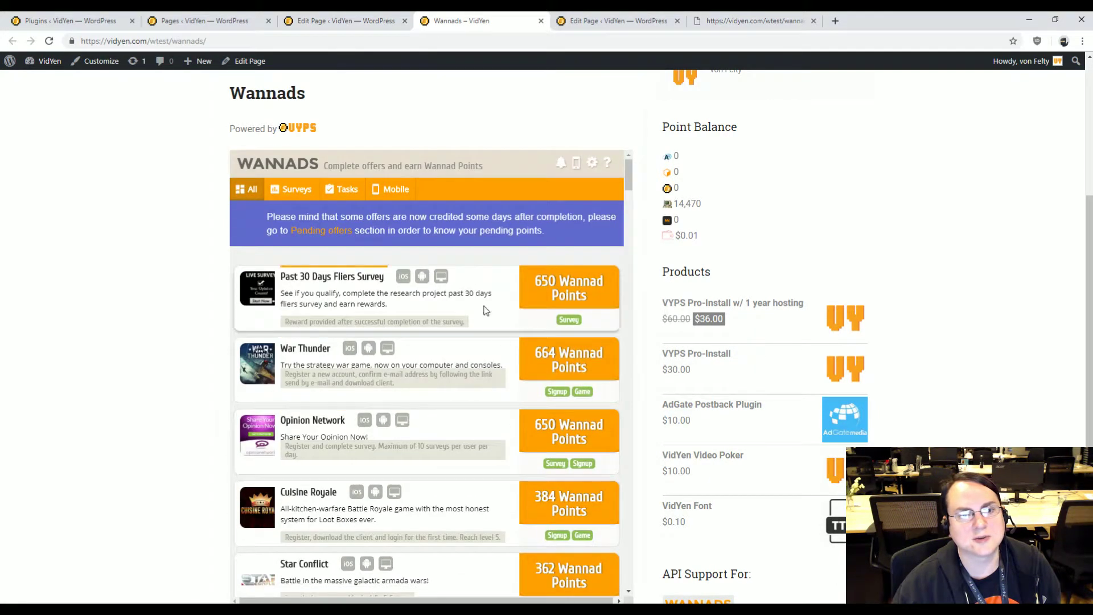
scroll(484, 276, "down", 3)
scroll(484, 277, "up", 3)
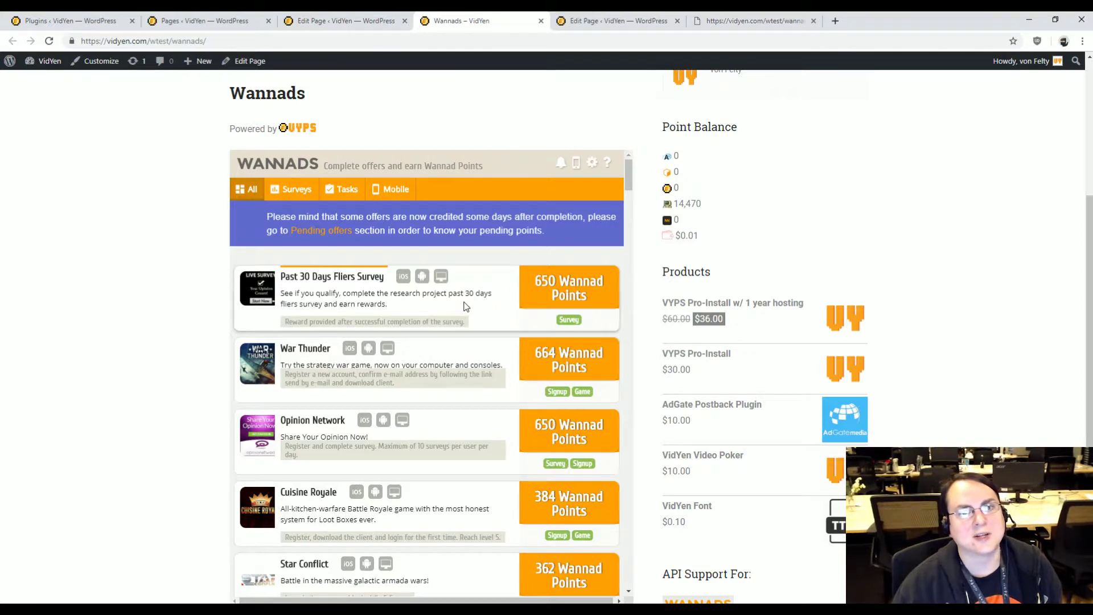
Step: Return to the wannads postback editor (outputid=6 shortcode) and bring up link options for VYPS Point List
left_click(597, 22)
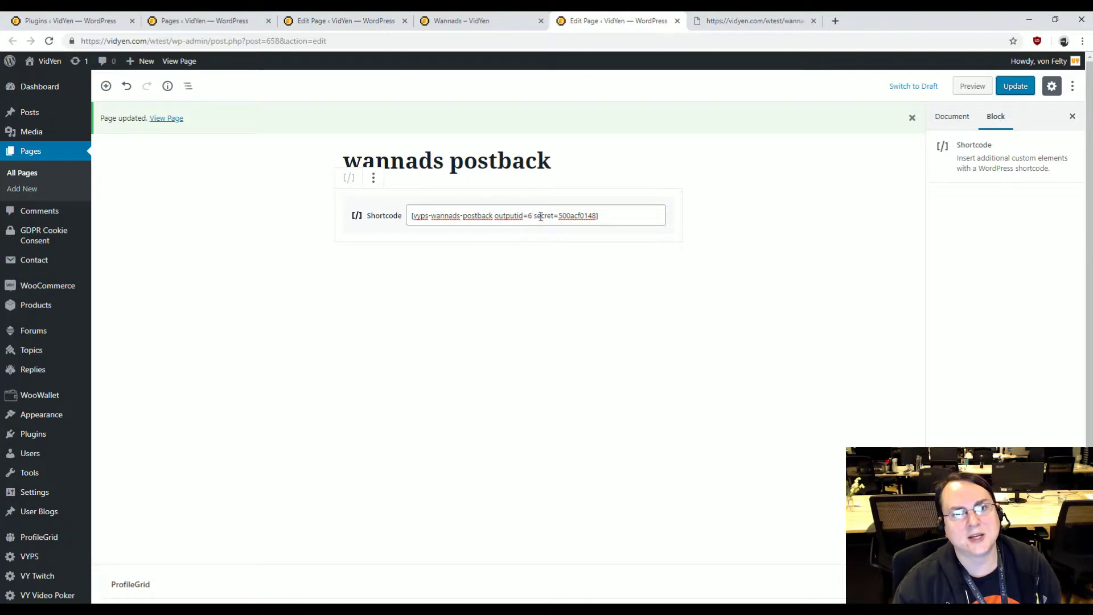
mouse_move(39, 490)
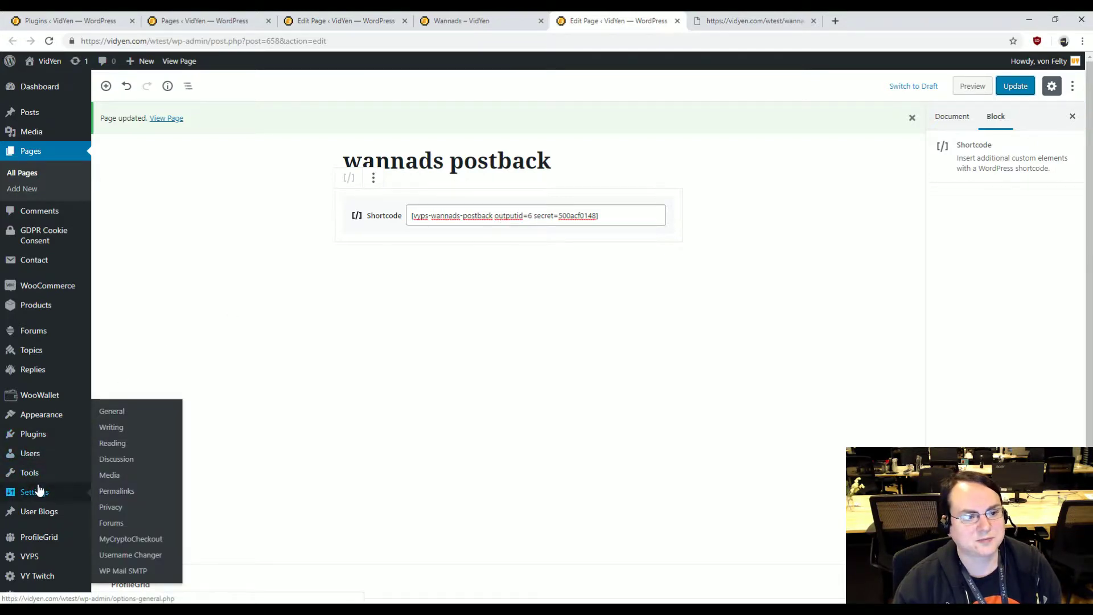
scroll(57, 487, "down", 2)
mouse_move(77, 468)
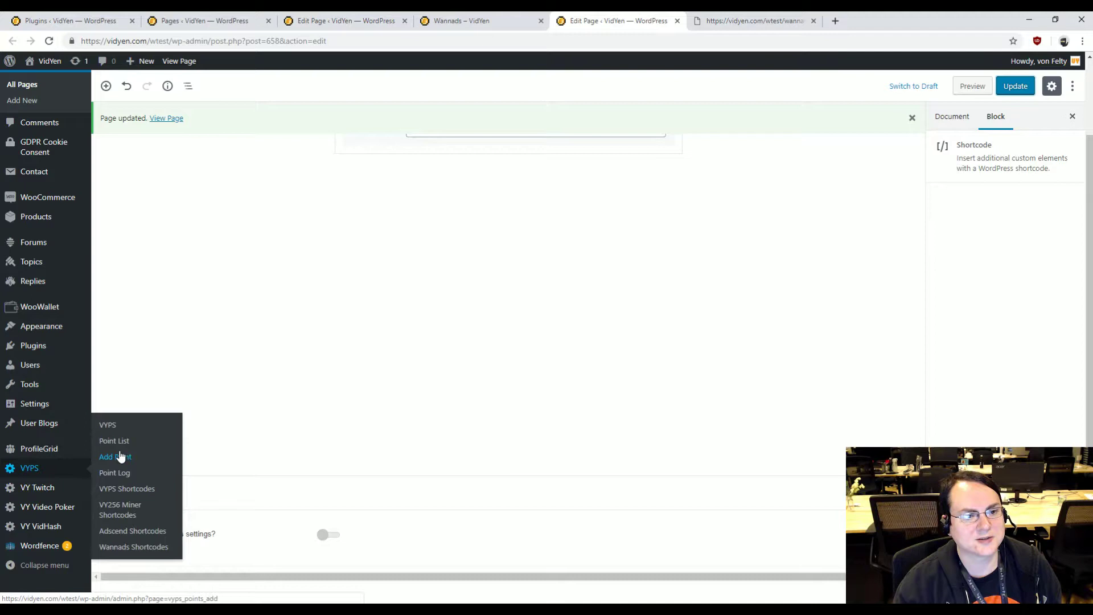
right_click(114, 440)
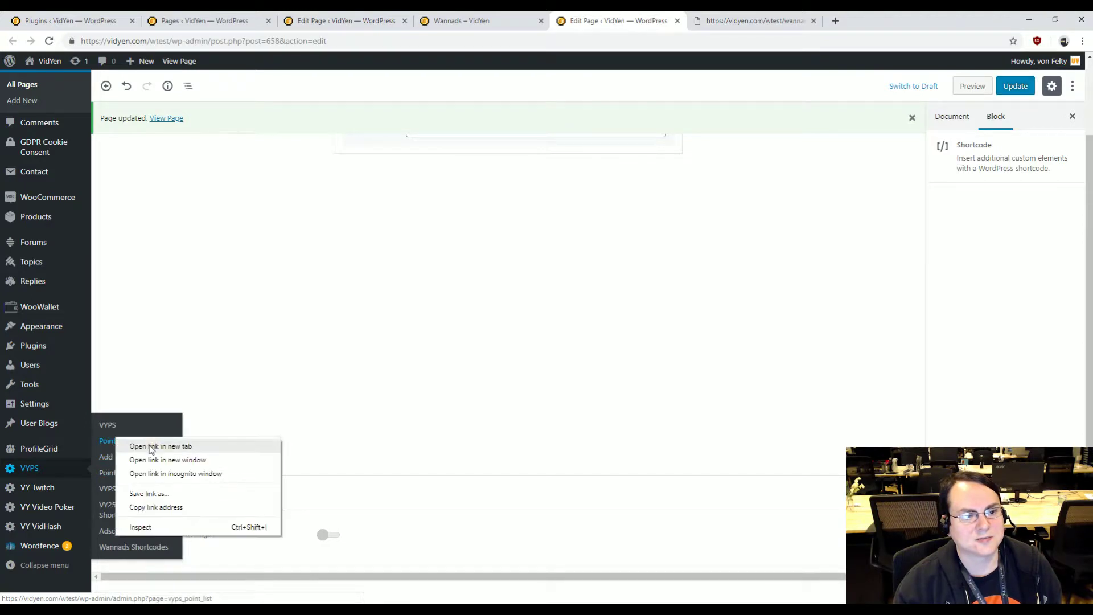
Step: Open the VYPS Point List in a new tab and confirm Wannads Points has Point ID 6
left_click(151, 447)
left_click(740, 19)
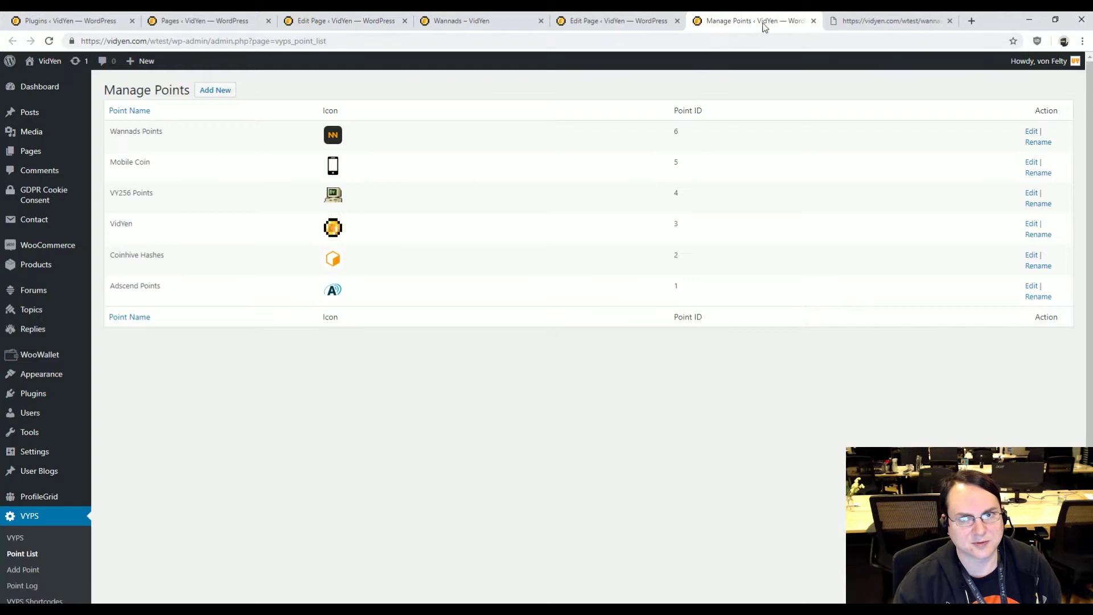
mouse_move(172, 56)
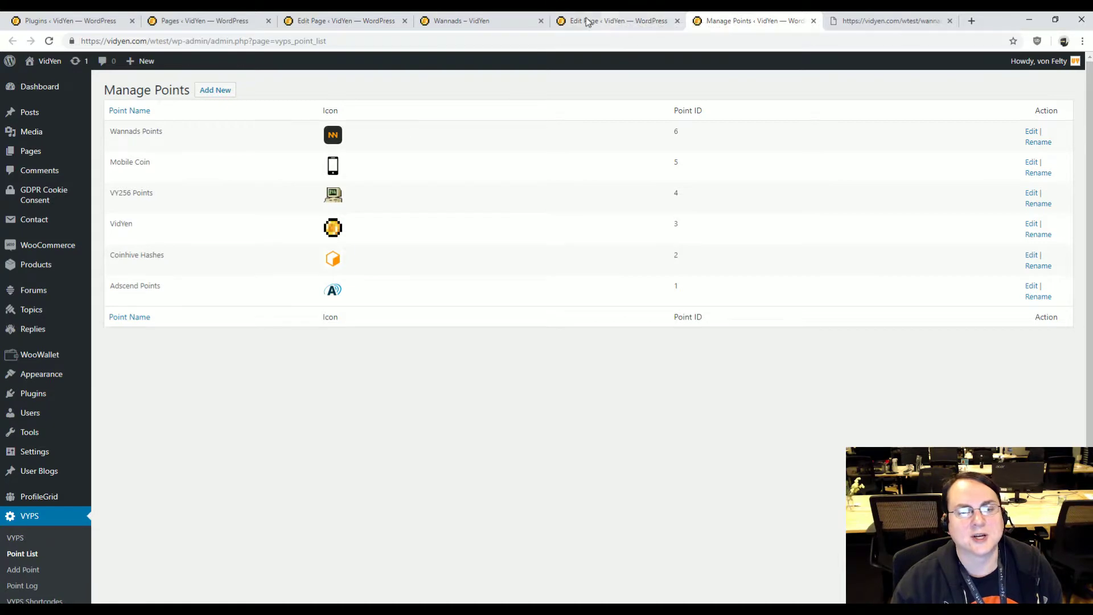
Step: Return to the postback page editor and undo the accidental empty paragraph below the shortcode
left_click(617, 20)
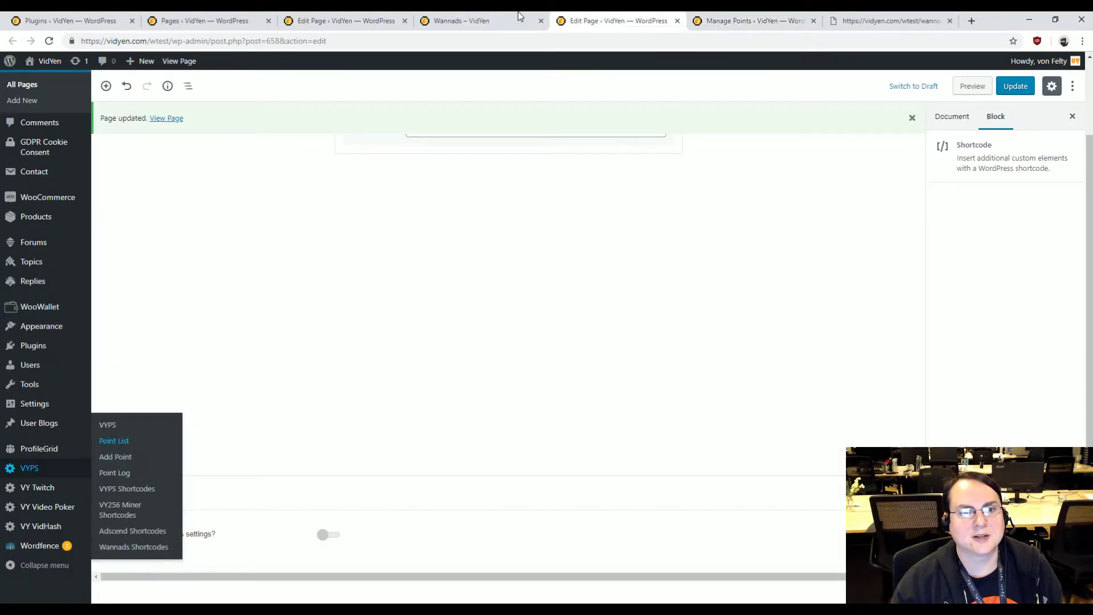
left_click(520, 16)
left_click(598, 21)
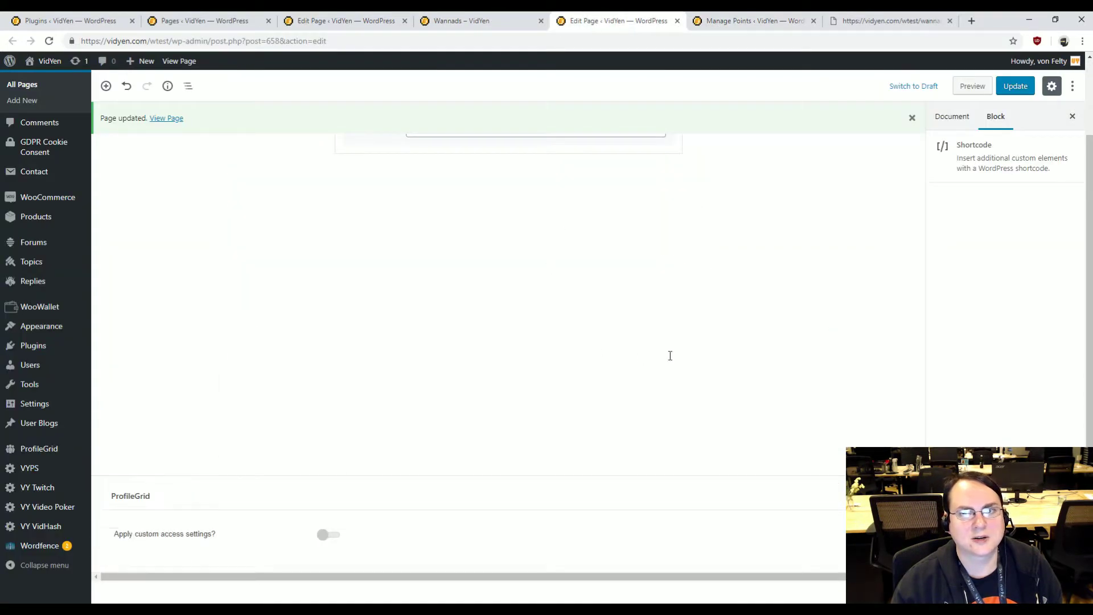
left_click(667, 353)
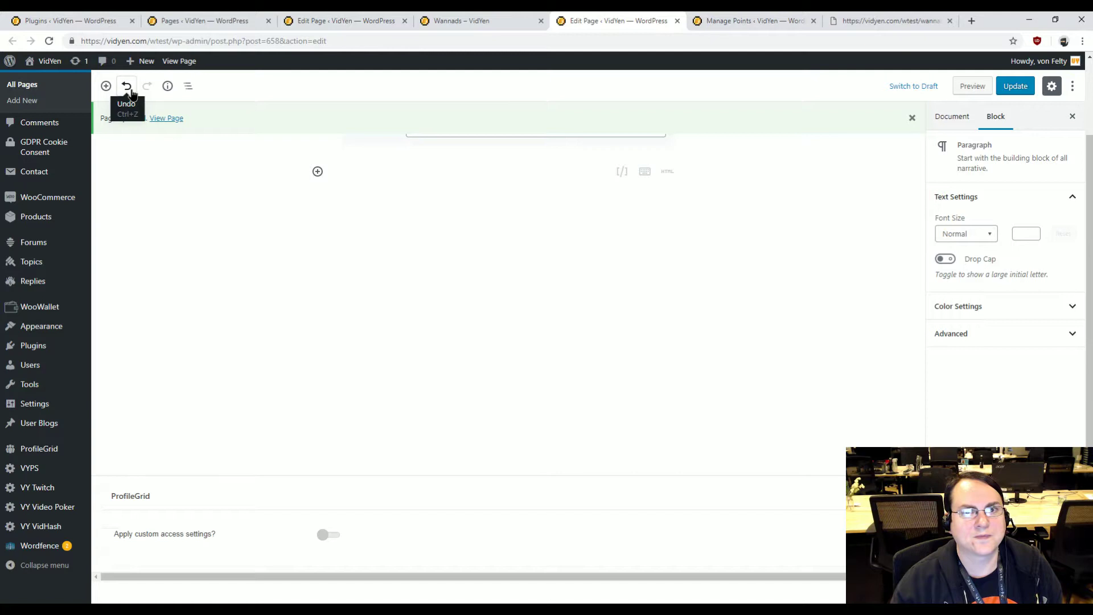
left_click(128, 88)
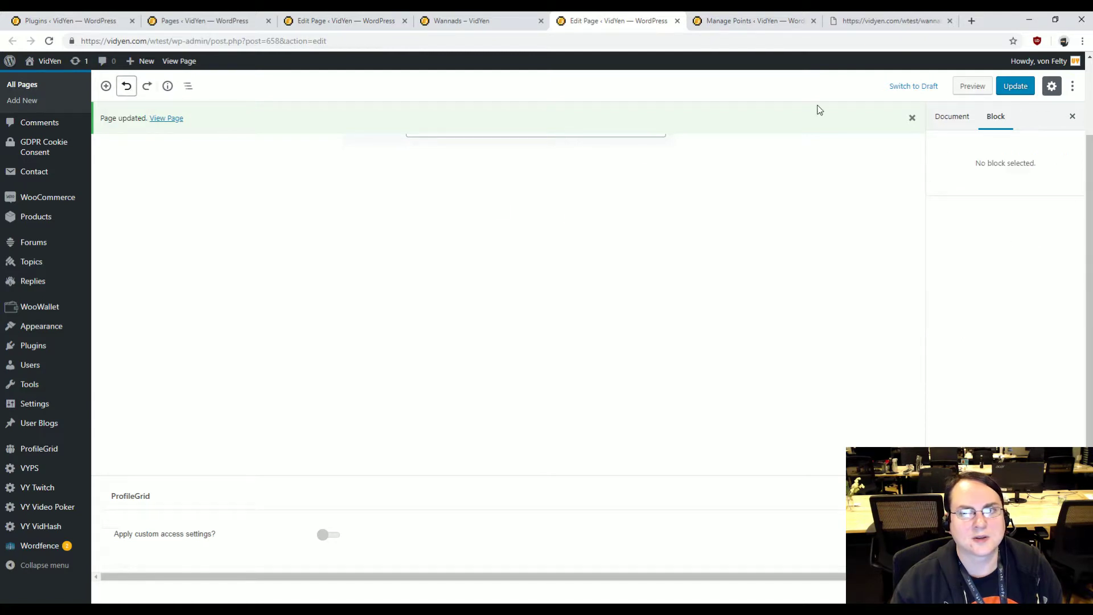
Step: Dismiss the Page updated notice and select the whole postback shortcode text
left_click(912, 119)
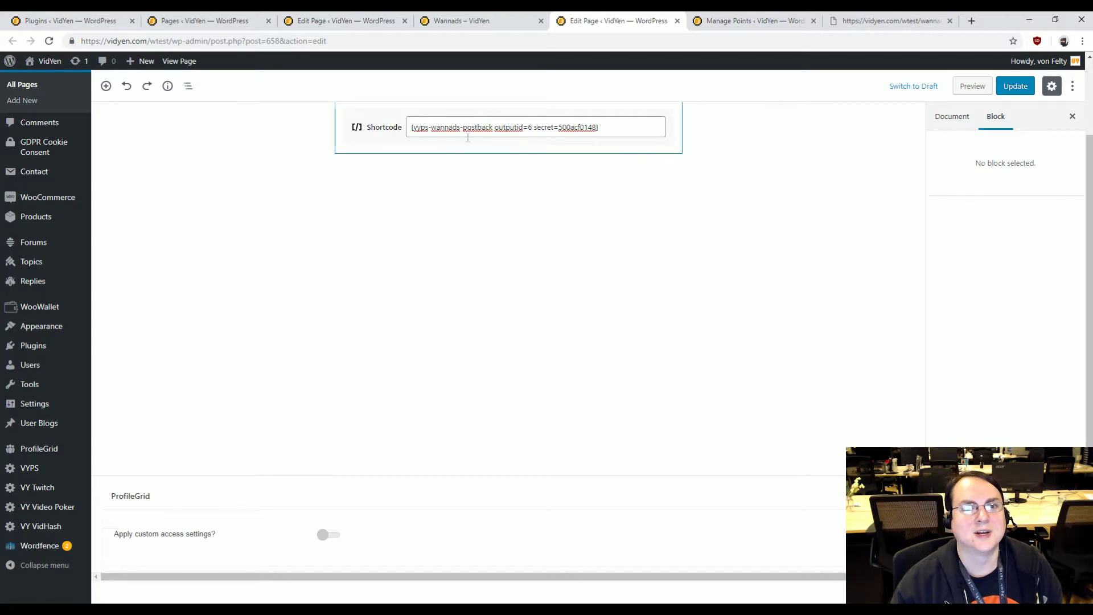
left_click(464, 128)
scroll(456, 171, "up", 2)
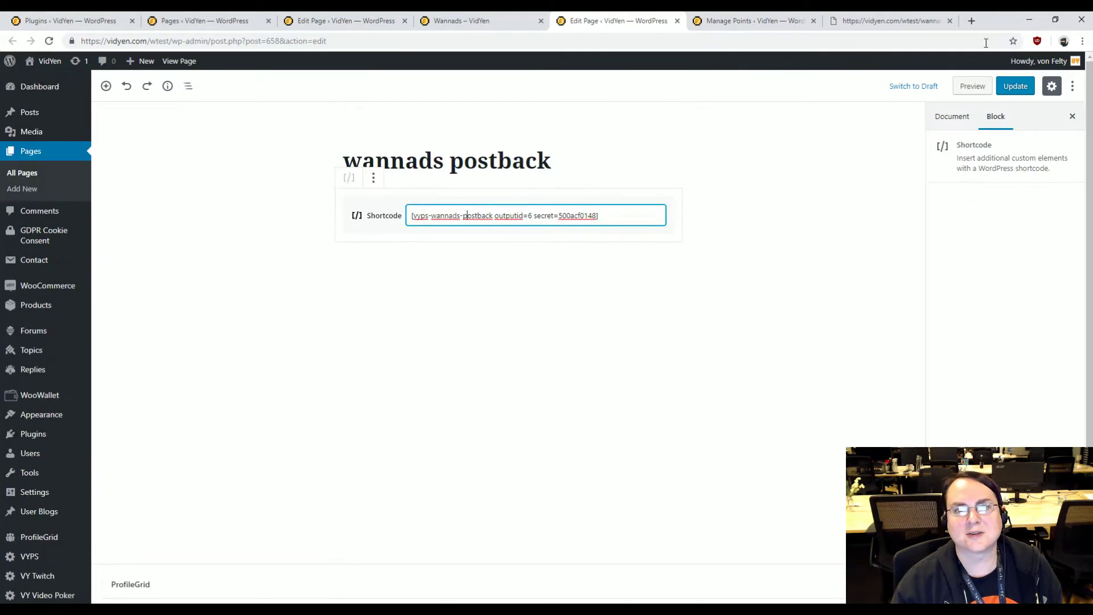
left_click_drag(417, 213, 716, 211)
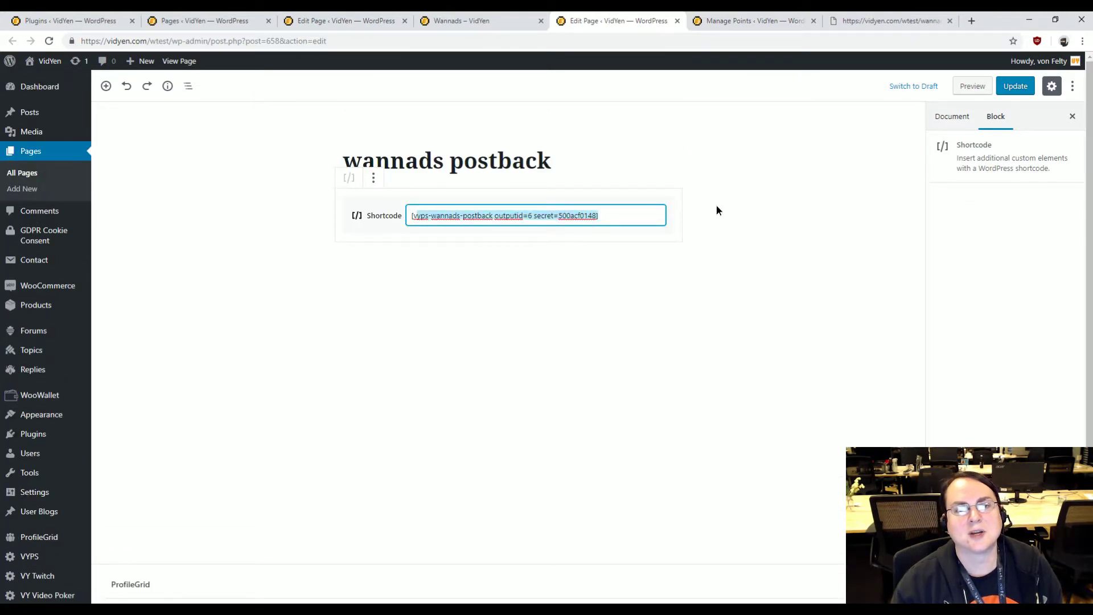
Step: Highlight the shortcode's secret parameter and show the page's document settings with the Wannads Post Back Template
left_click(625, 216)
left_click_drag(534, 219, 596, 214)
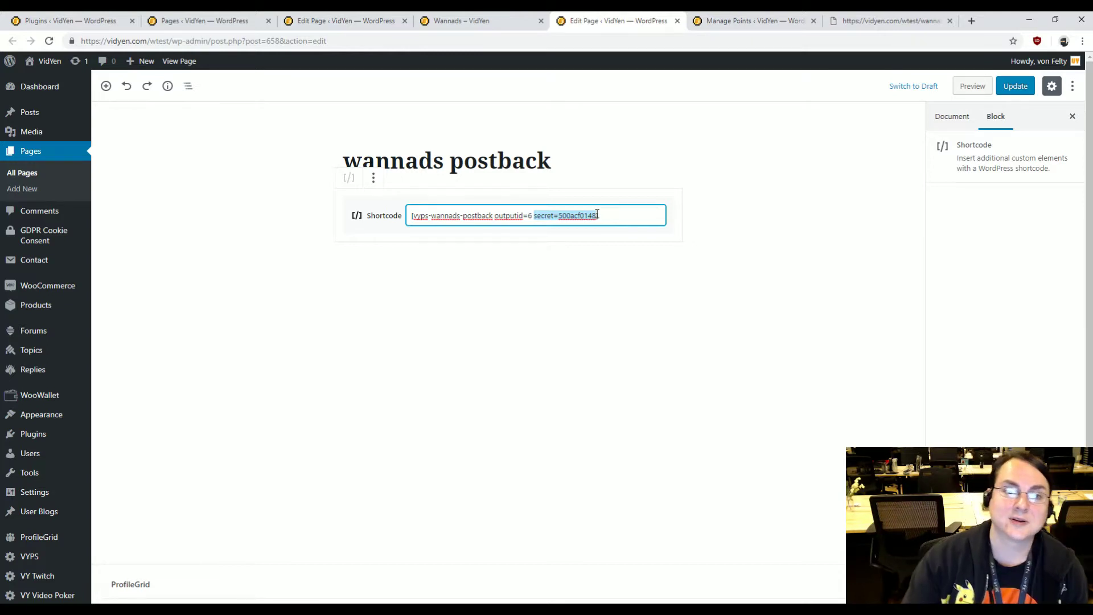
left_click(406, 160)
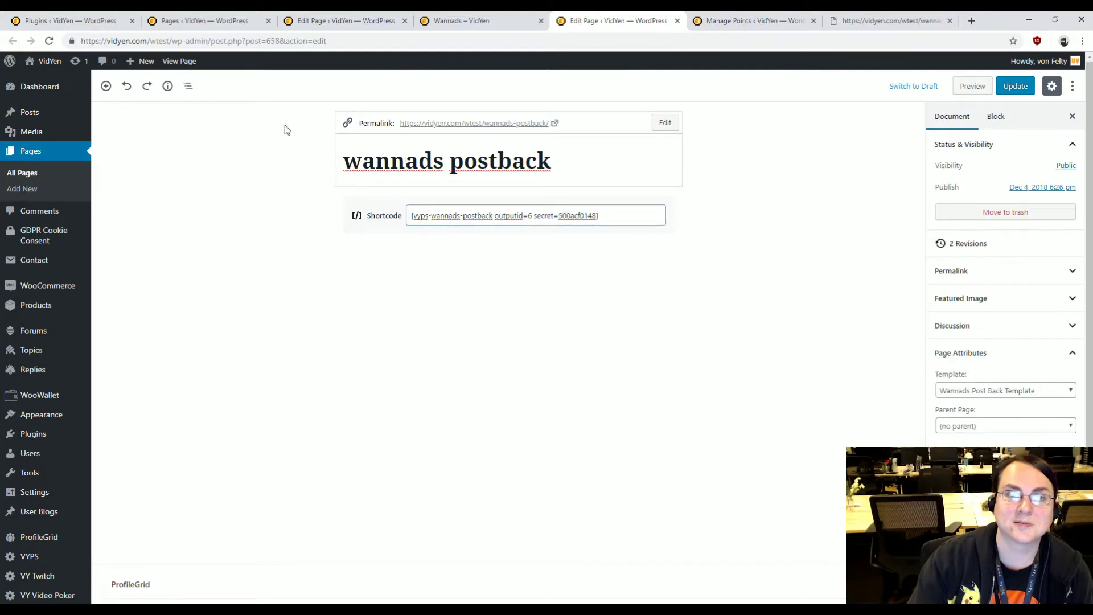
right_click(194, 64)
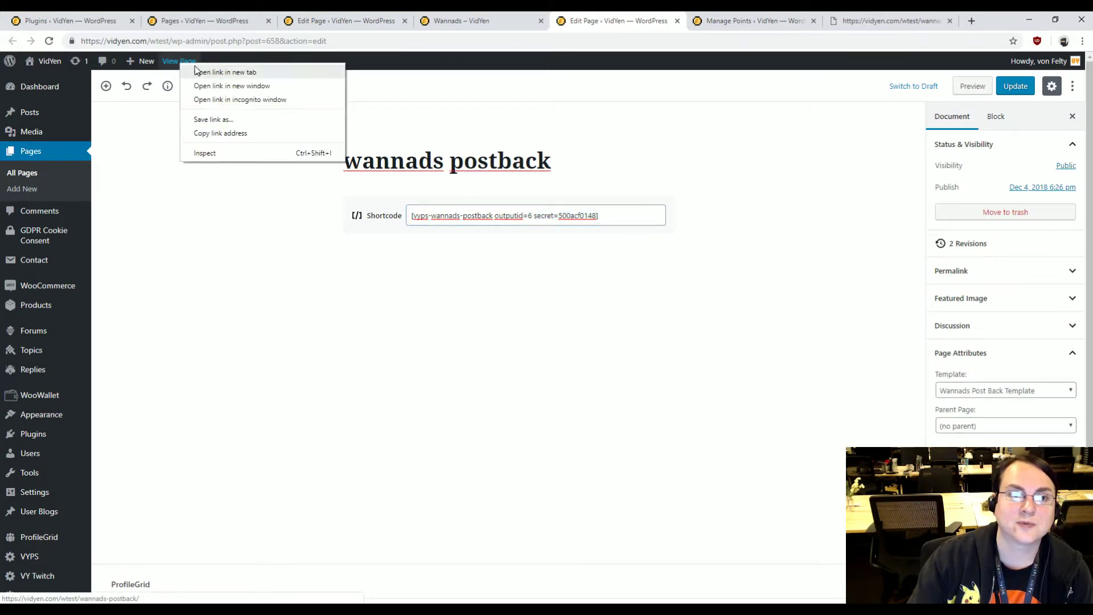
Step: Open the live postback page in a new tab showing 'ERROR: Signature doesn't match', then return to Manage Points
left_click(195, 72)
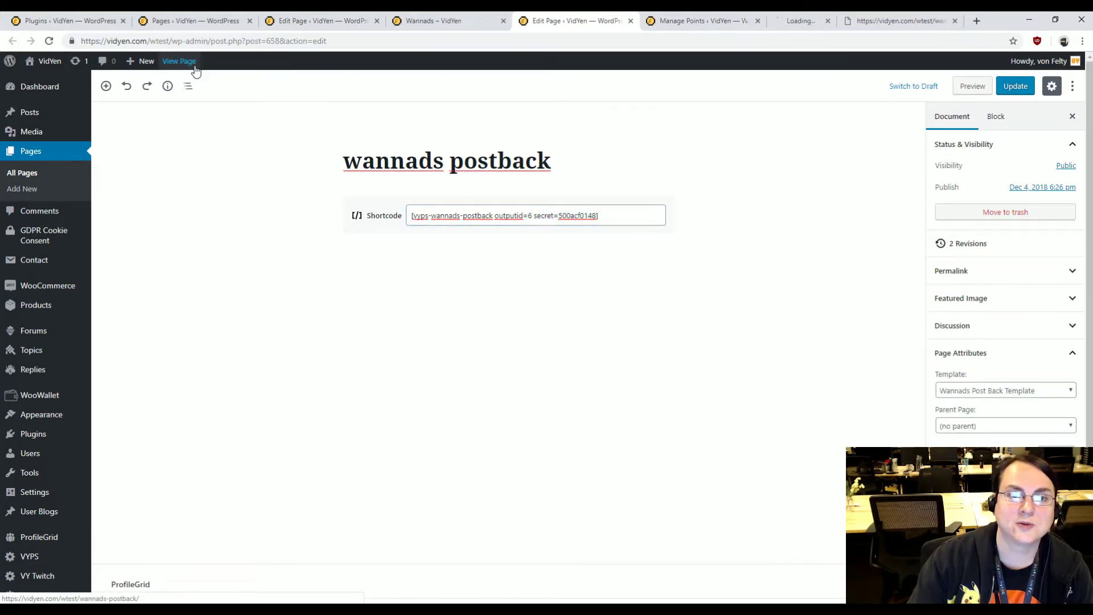
left_click(781, 21)
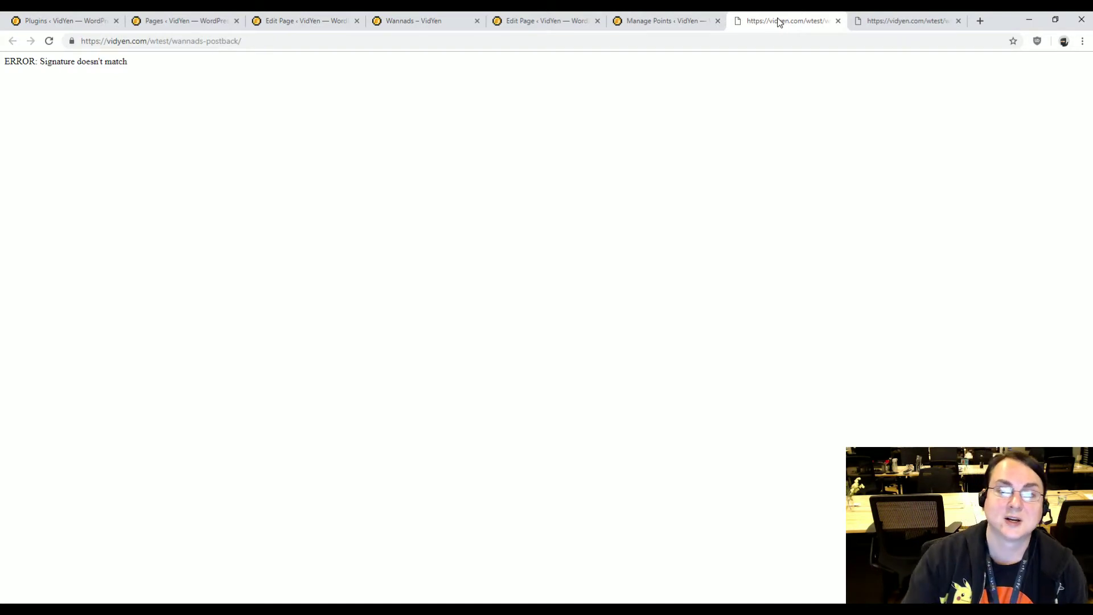
left_click(655, 17)
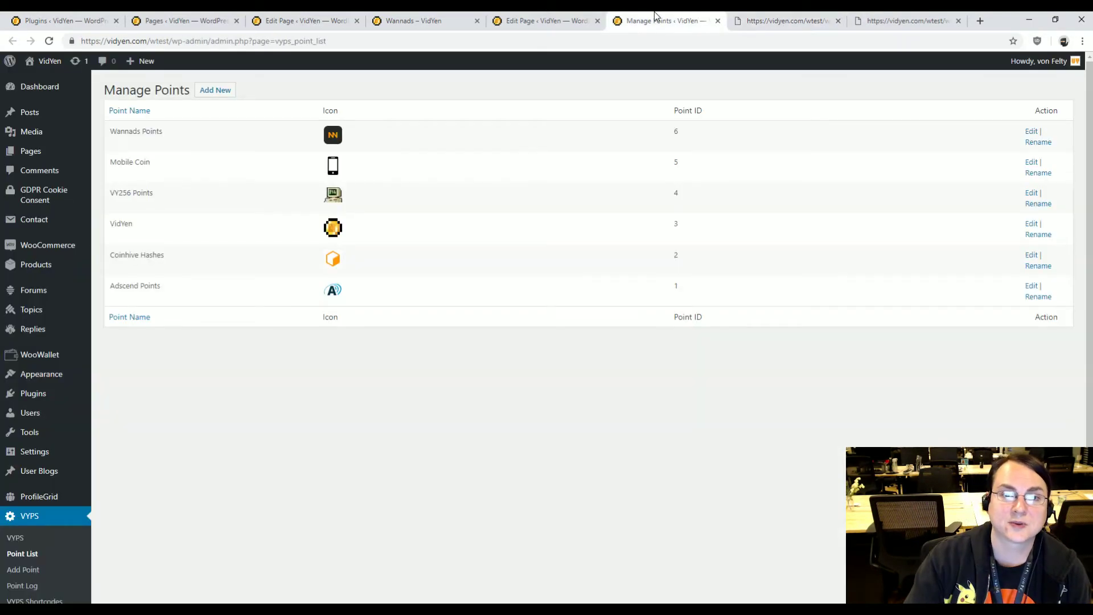
Step: Close the Manage Points tab and return to the wannads postback page editor
left_click(718, 20)
left_click(567, 19)
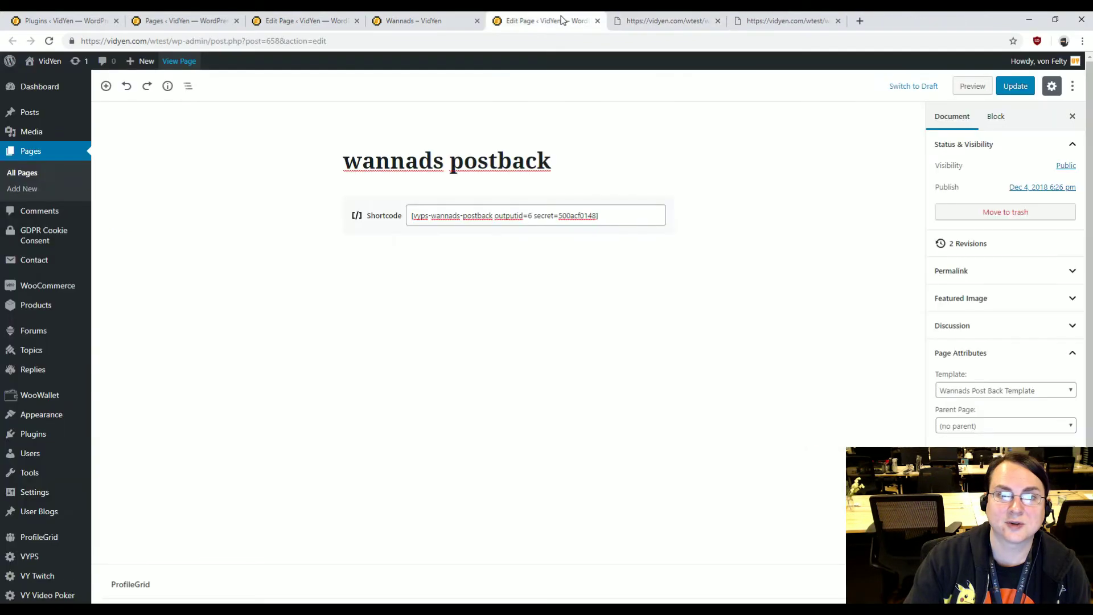
left_click(744, 26)
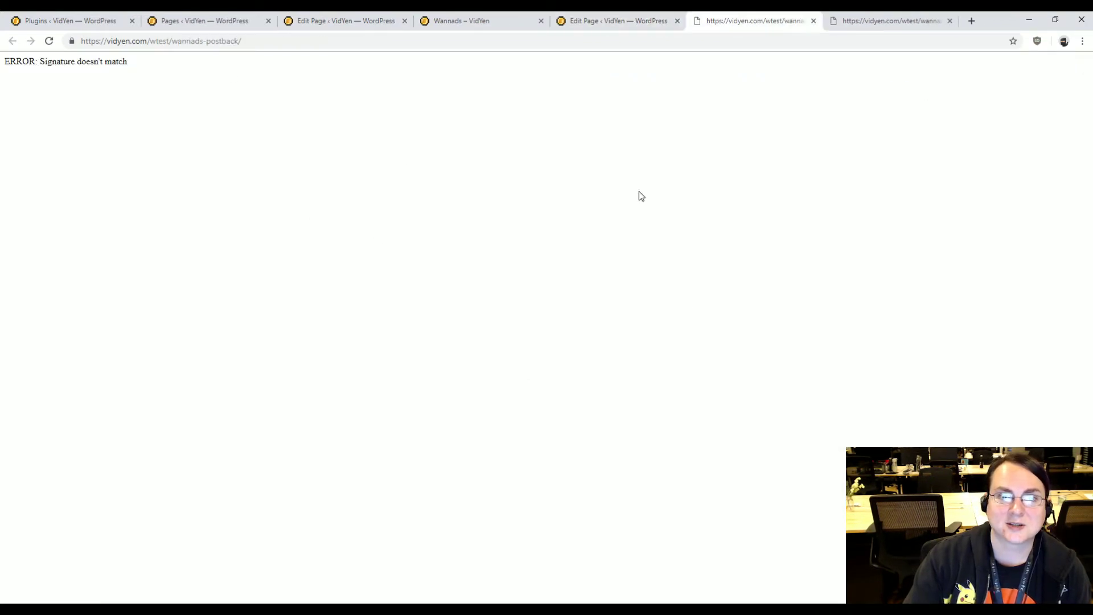
left_click(606, 21)
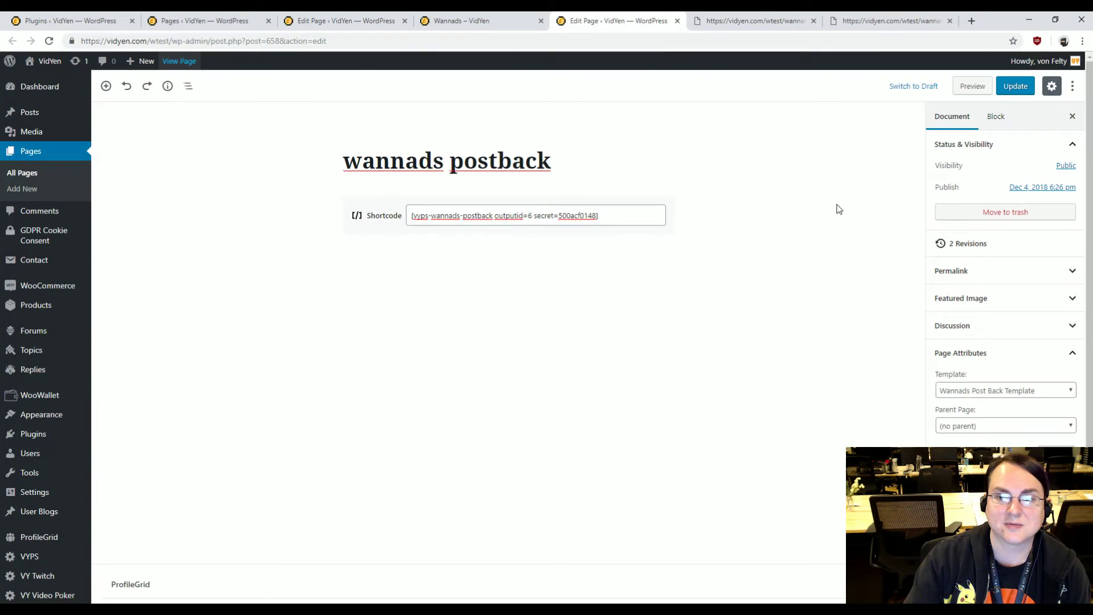
Step: Confirm the Page Attributes Template stays Wannads Post Back Template, with no parent and order 0
left_click(1022, 393)
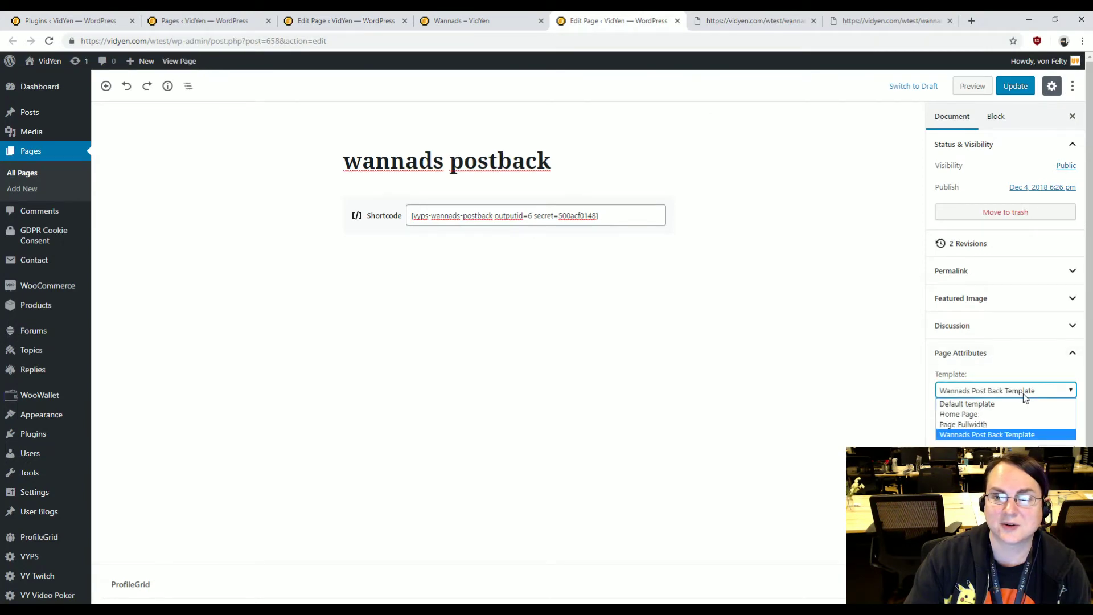
left_click(983, 434)
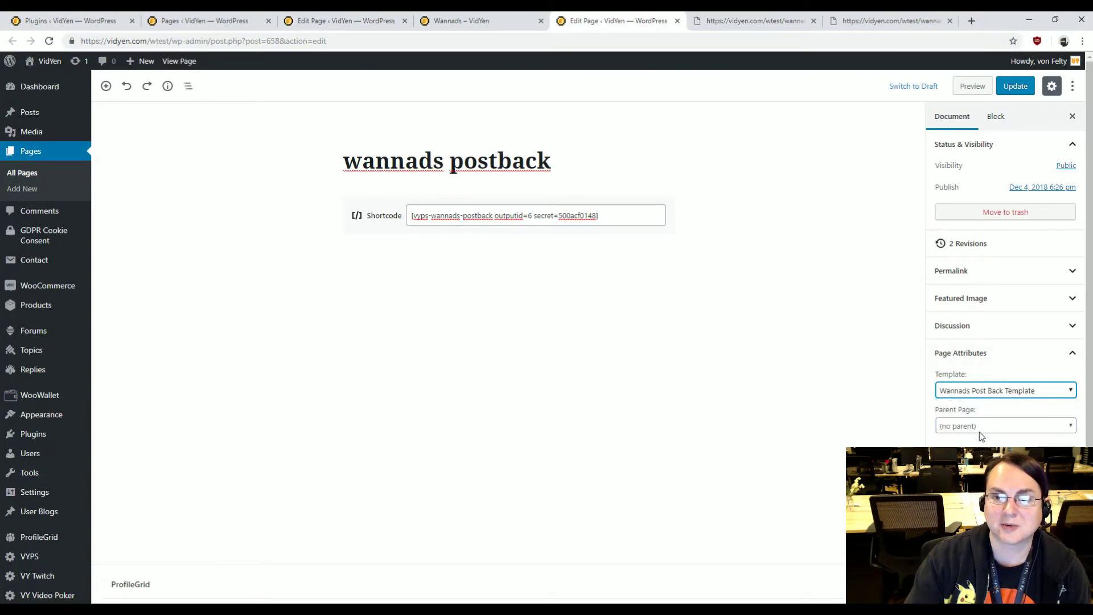
left_click(995, 116)
left_click(947, 117)
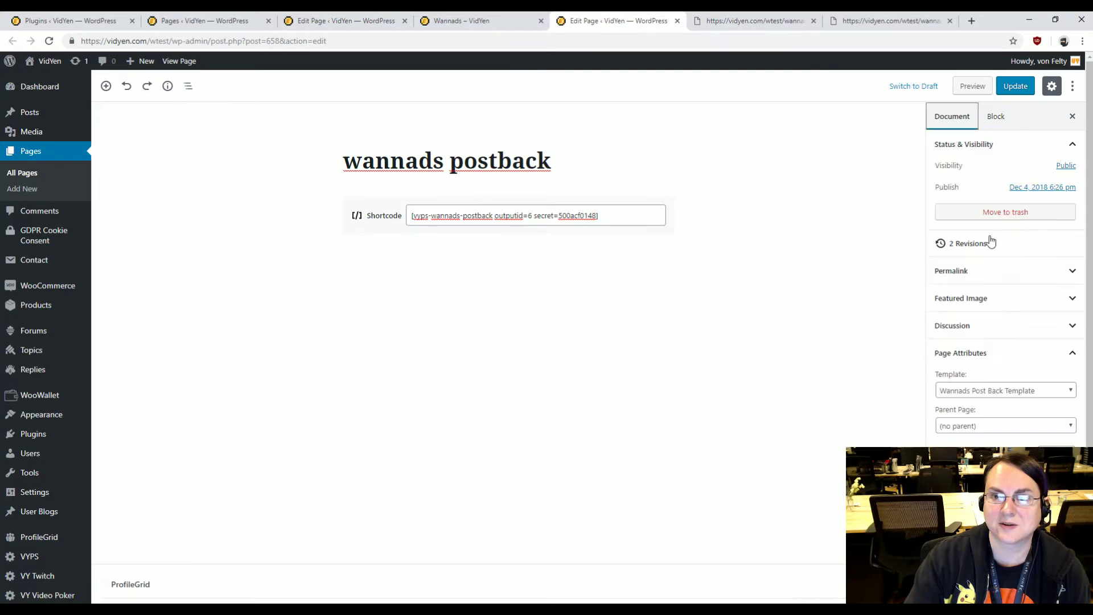
left_click(961, 353)
left_click(964, 354)
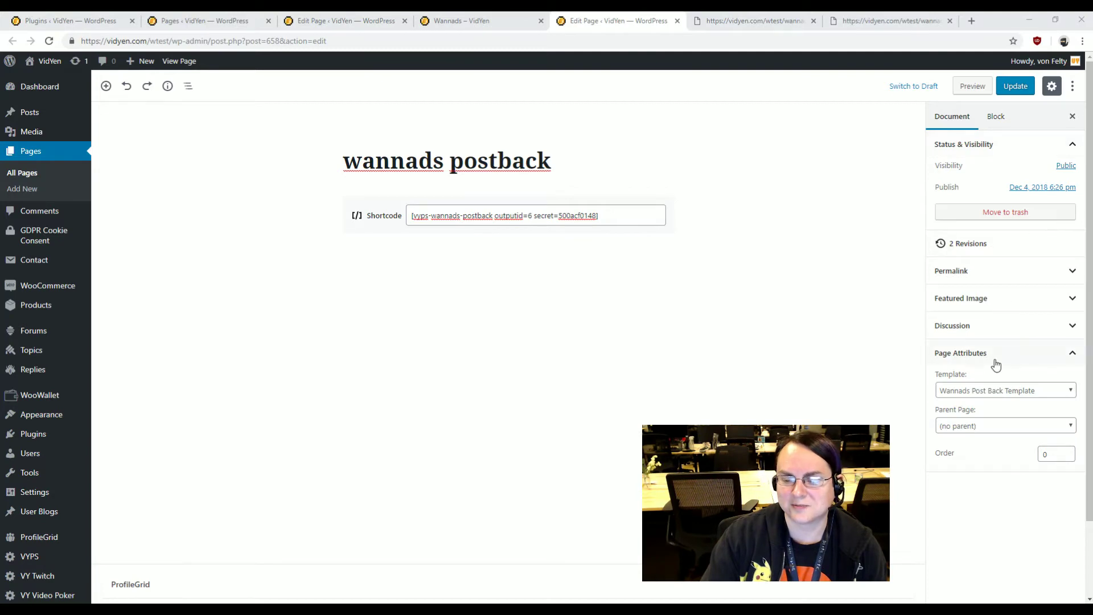
Step: Try switching the postback page template to Home Page, then to Default template
left_click(975, 393)
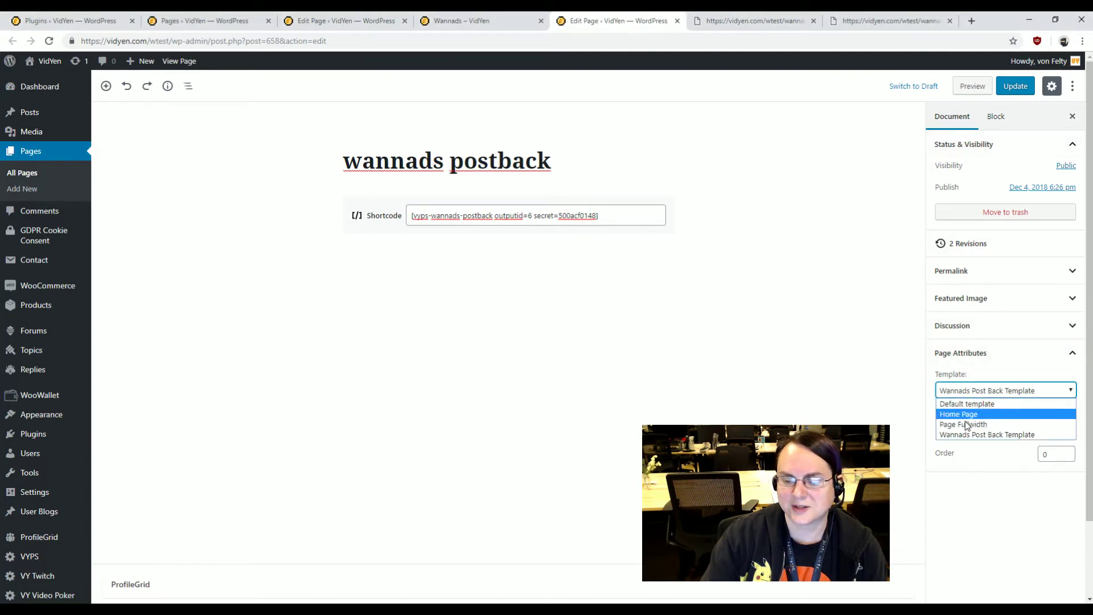
left_click(966, 414)
left_click(969, 389)
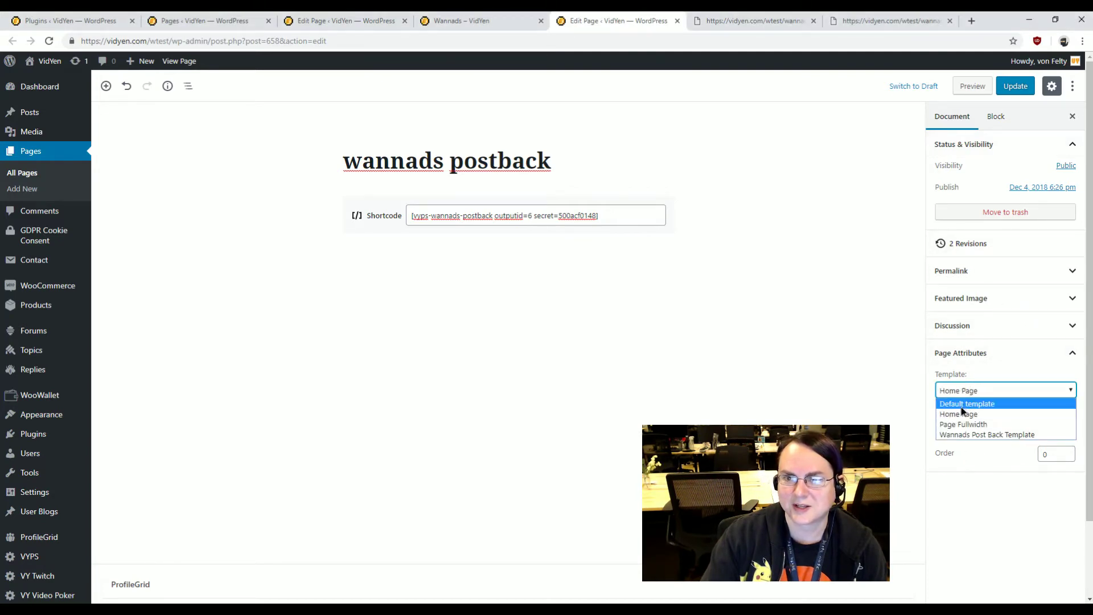
left_click(967, 404)
Step: Compare with the Wannads page's default-template settings and live offer wall, then return to the postback editor
left_click(330, 21)
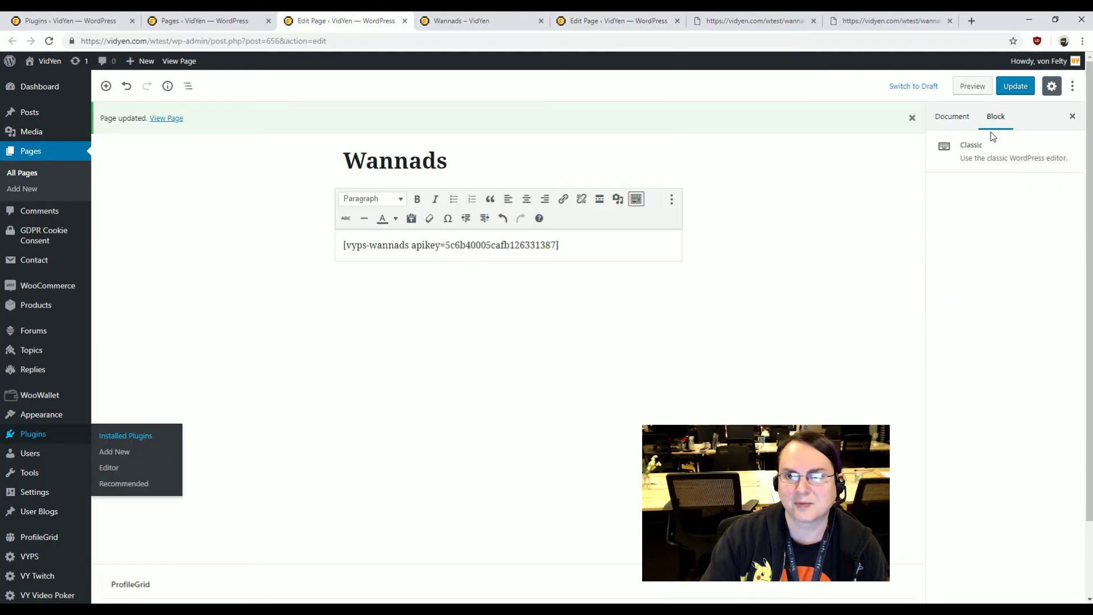
left_click(942, 119)
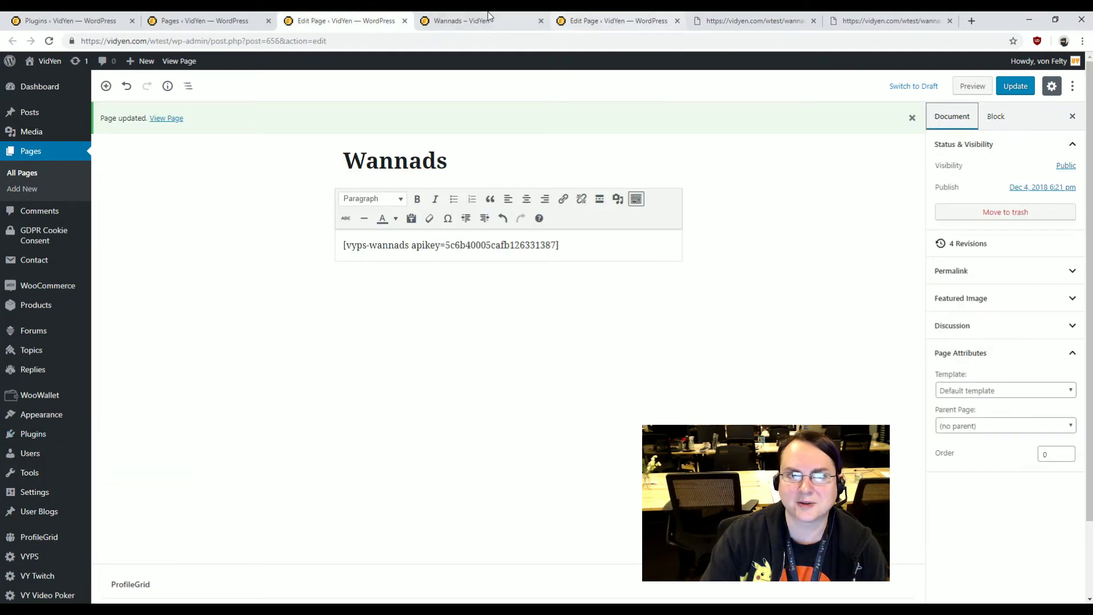
left_click(461, 21)
left_click(605, 21)
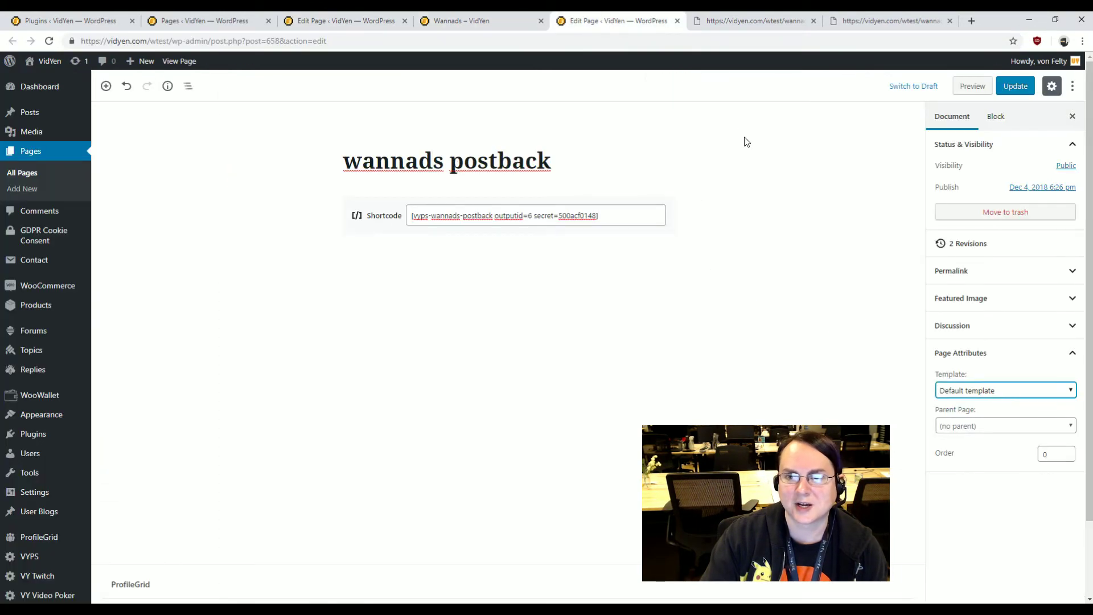
Step: Set the postback page template back to Wannads Post Back Template and bring up the live page's view-source option
left_click(968, 391)
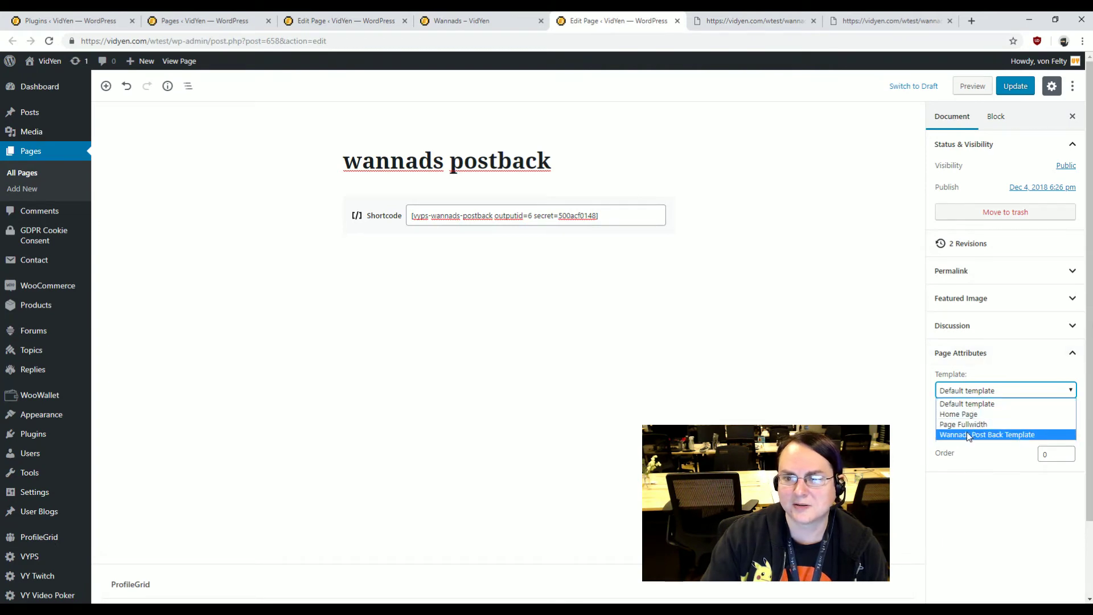
left_click(972, 435)
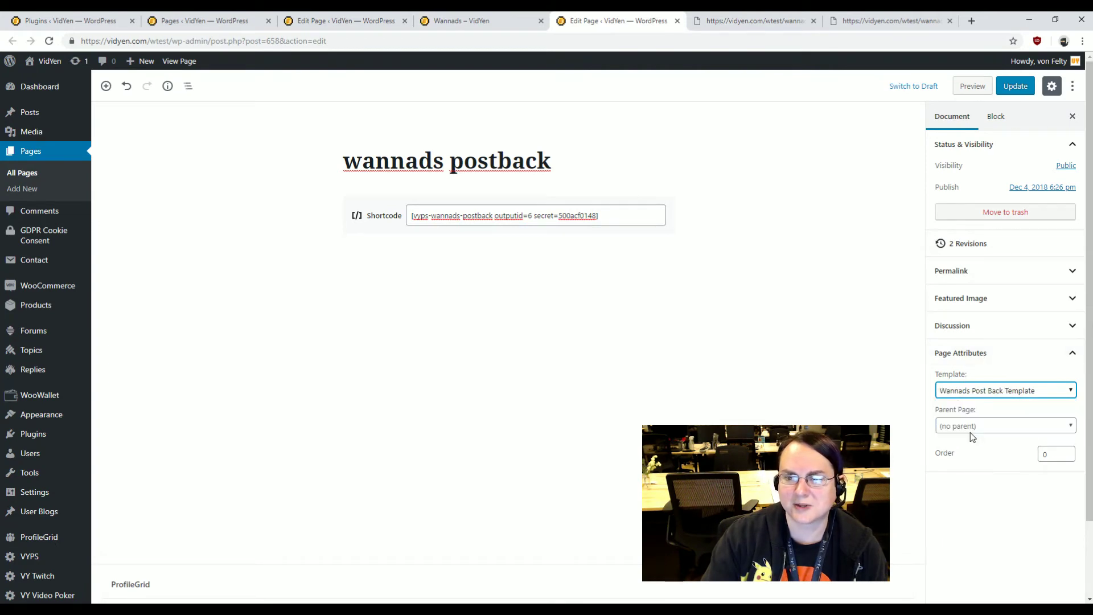
left_click(743, 21)
right_click(438, 165)
Step: View the wannads-postback page source and highlight its only line, 'ERROR: Signature doesn't match'
left_click(488, 283)
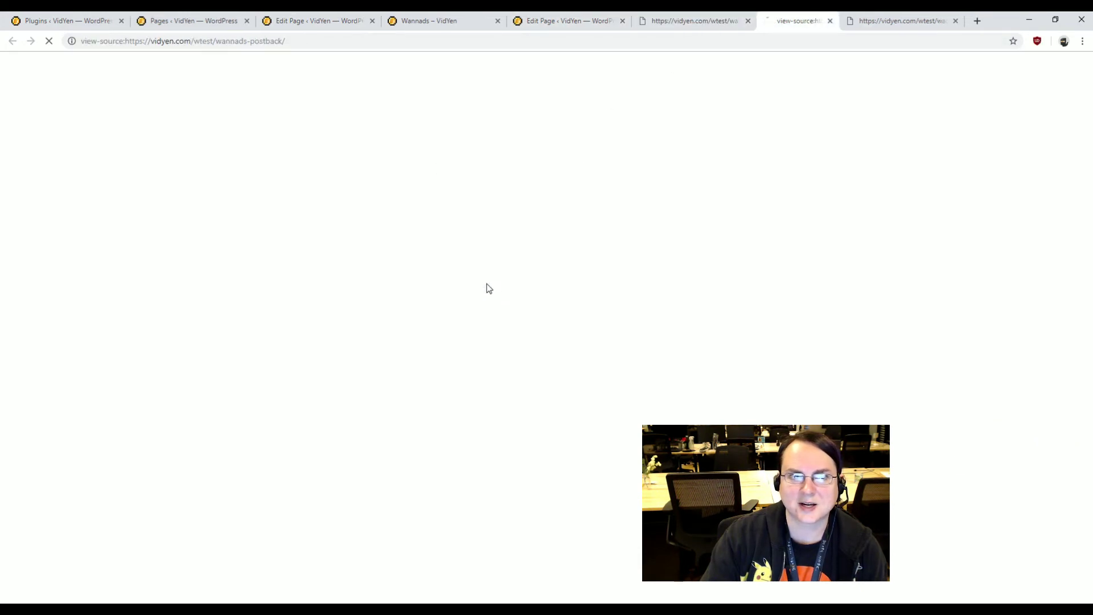
left_click_drag(161, 59, 10, 57)
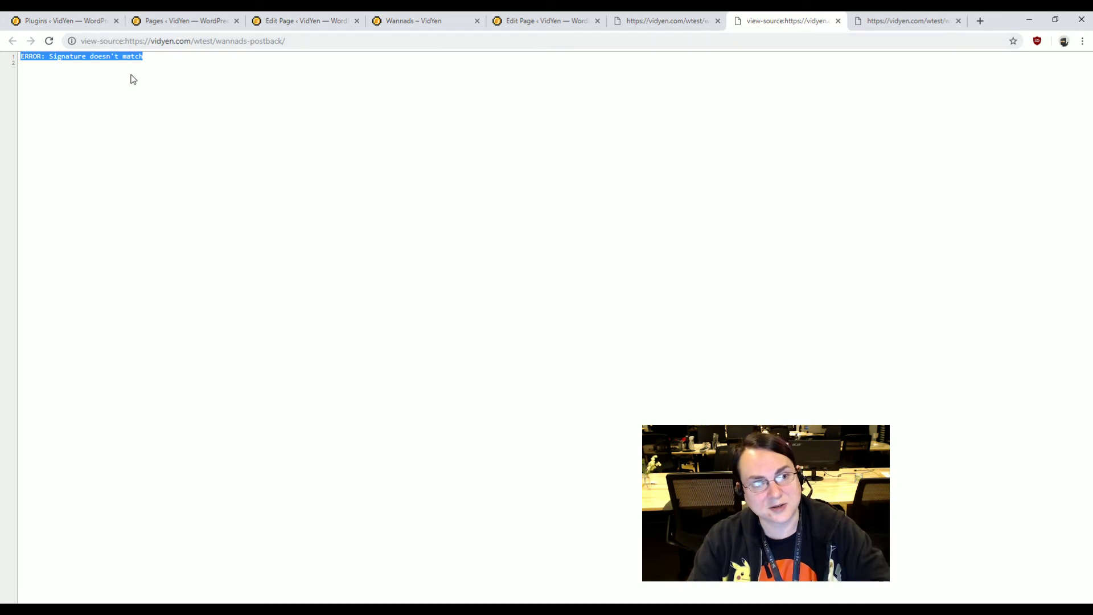
left_click(95, 57)
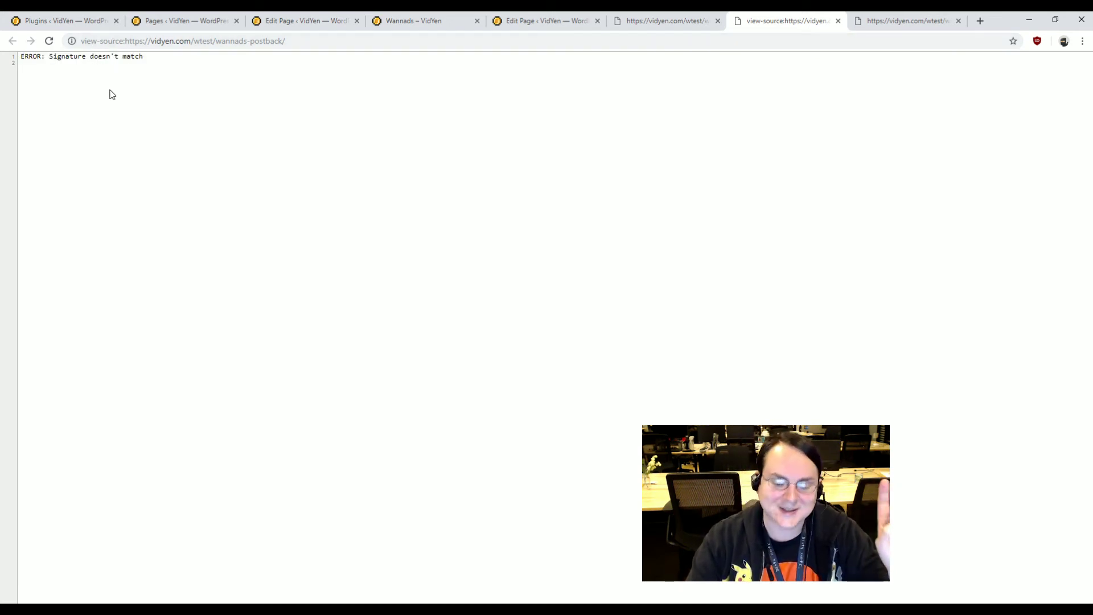
left_click_drag(153, 60, 21, 57)
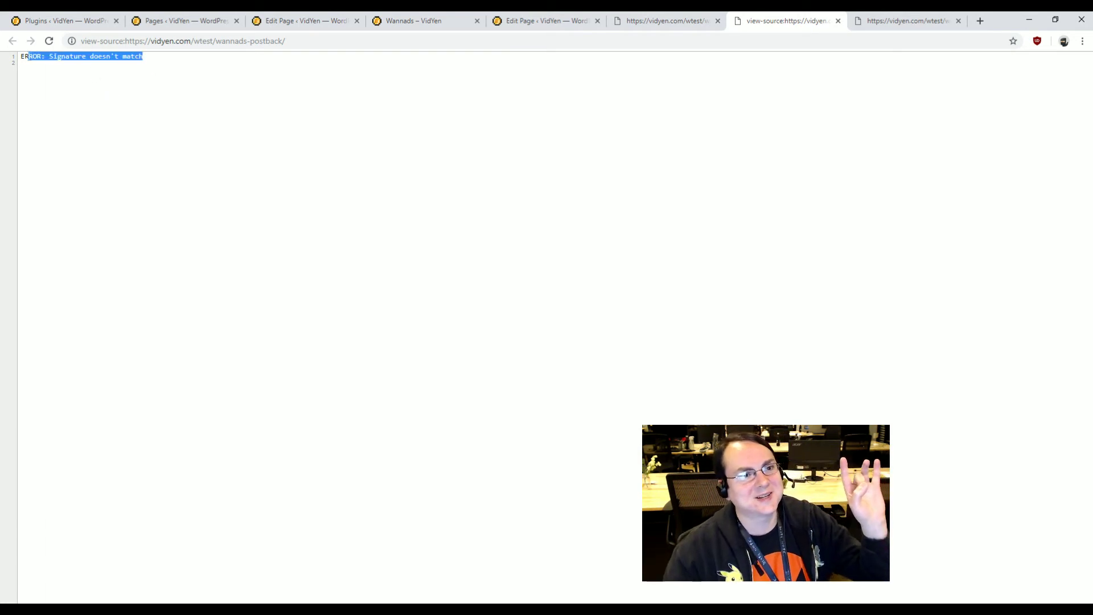
left_click(12, 60)
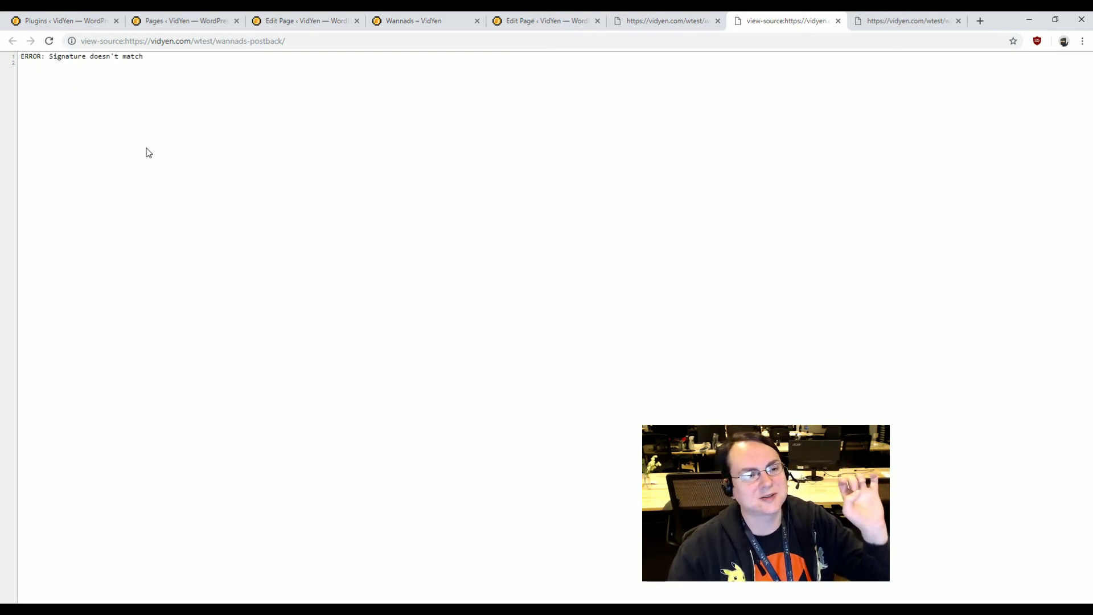
left_click_drag(160, 60, 20, 62)
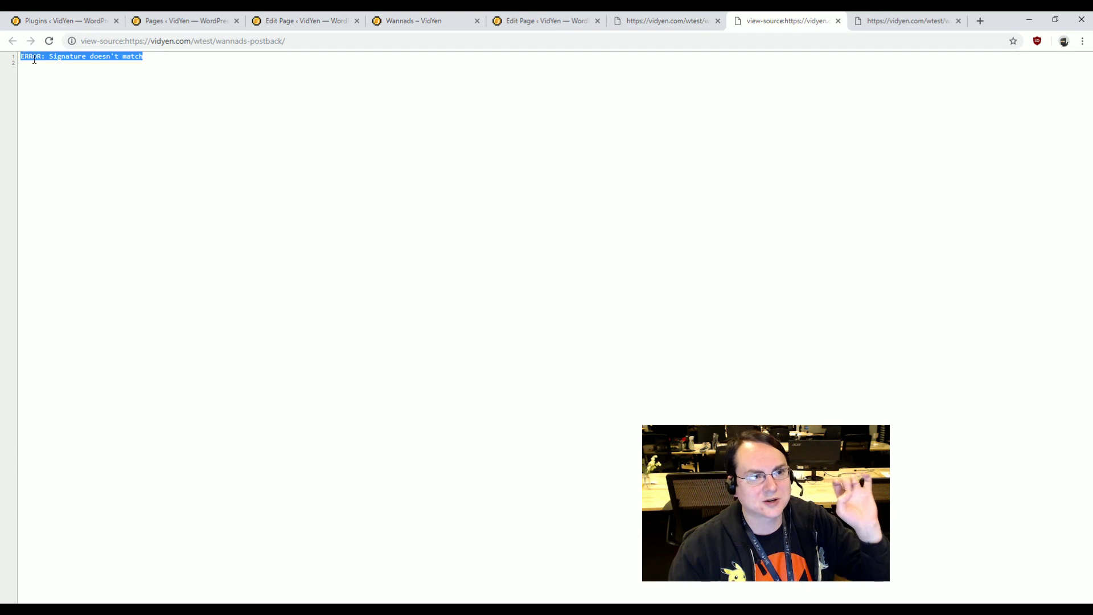
left_click(23, 54)
key("ctrl+a")
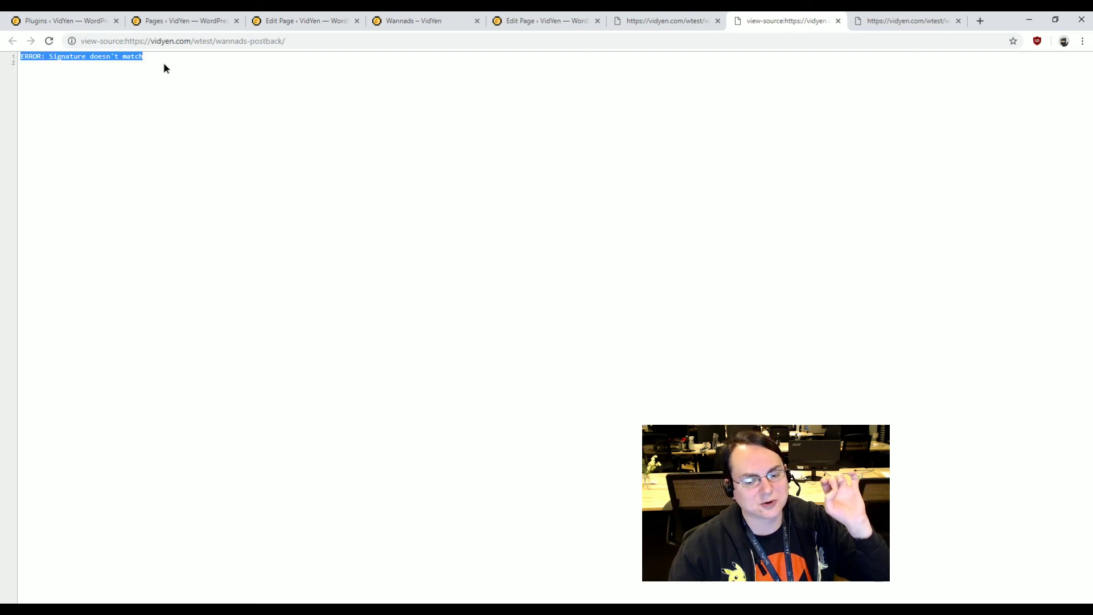
left_click(164, 67)
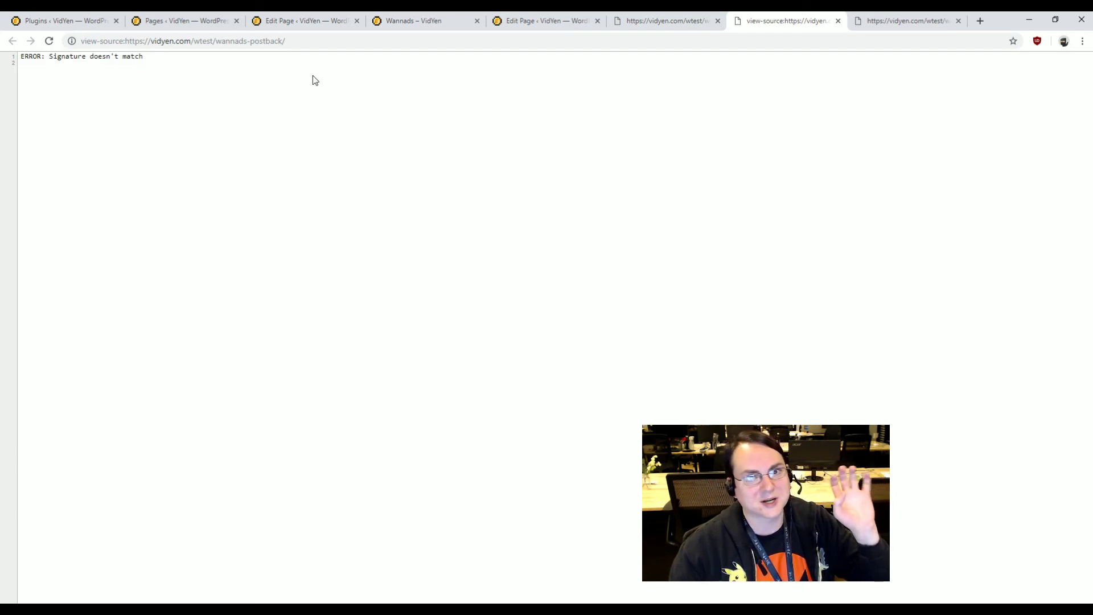
Step: Return to the wannads postback page editor, still using the Wannads Post Back Template
left_click(560, 17)
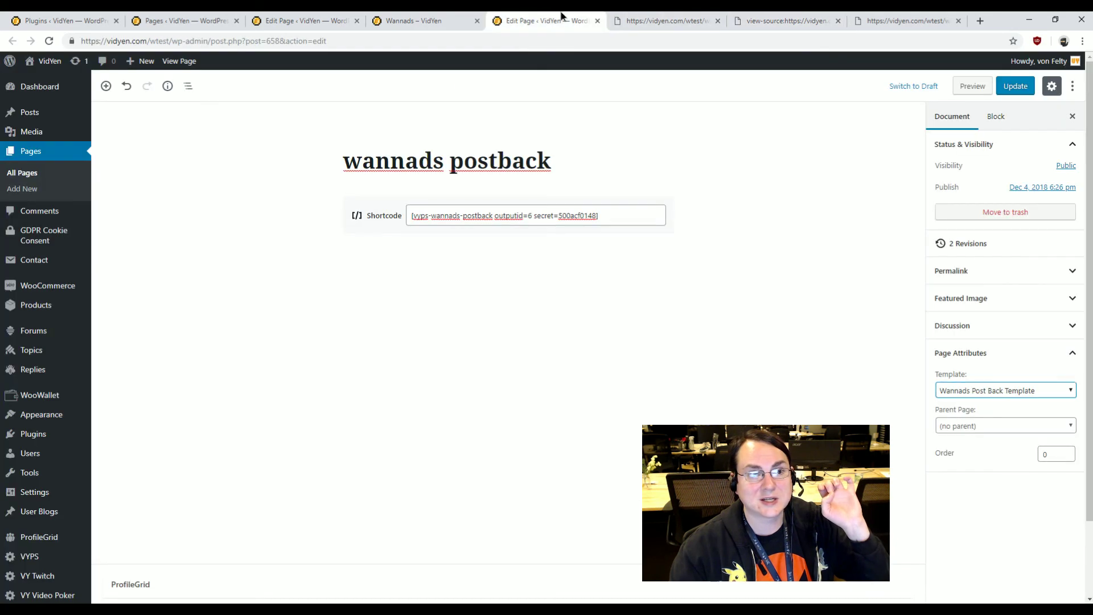
mouse_move(672, 265)
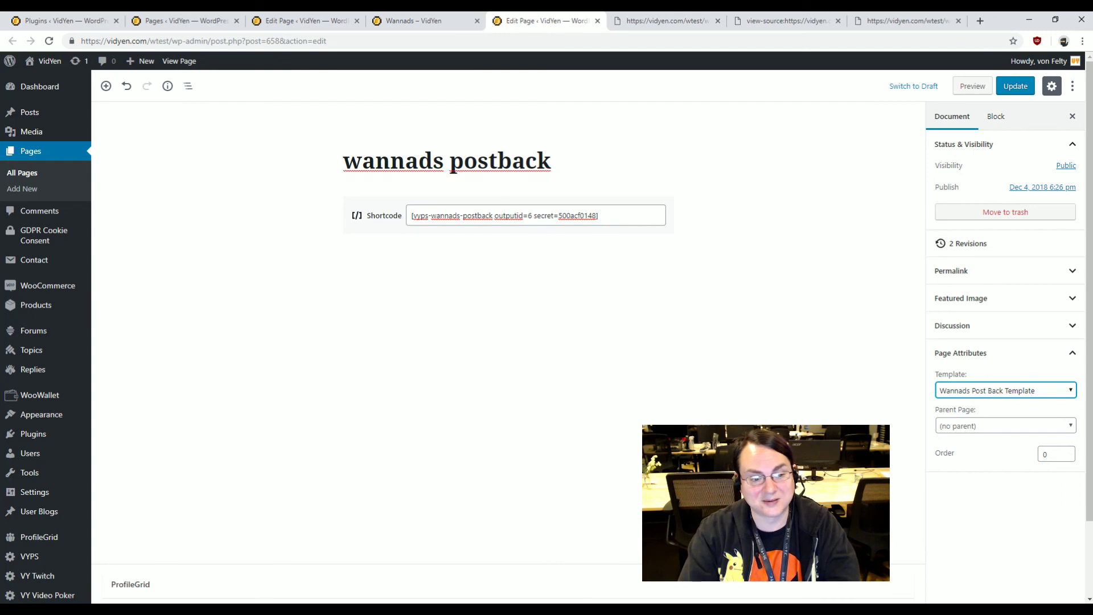
key("alt+Tab")
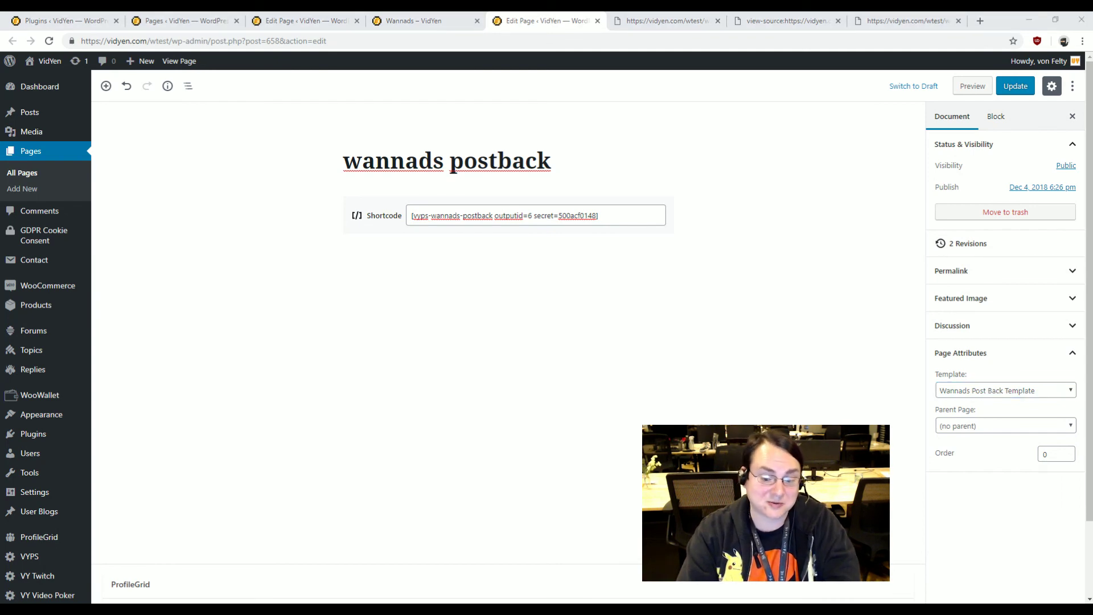